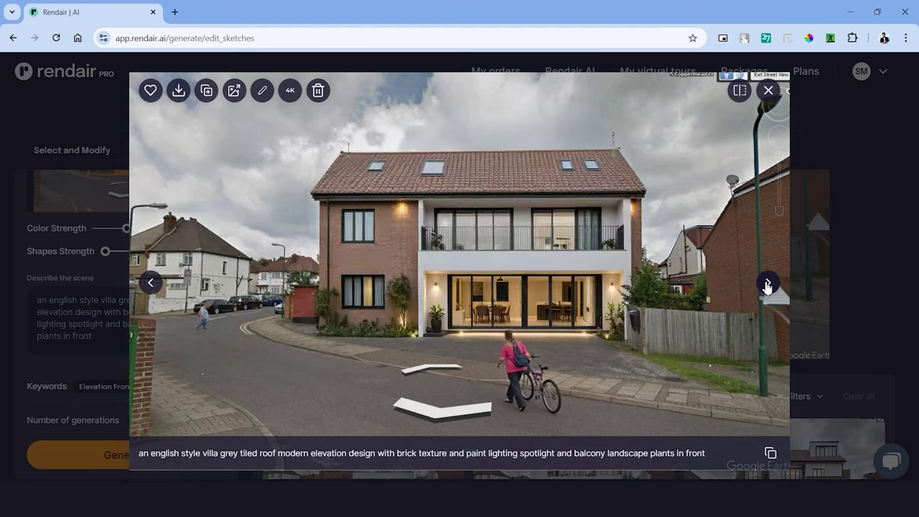
Look through the generated villa renders and the feature cards on the Rendair home page
click(766, 285)
click(766, 285)
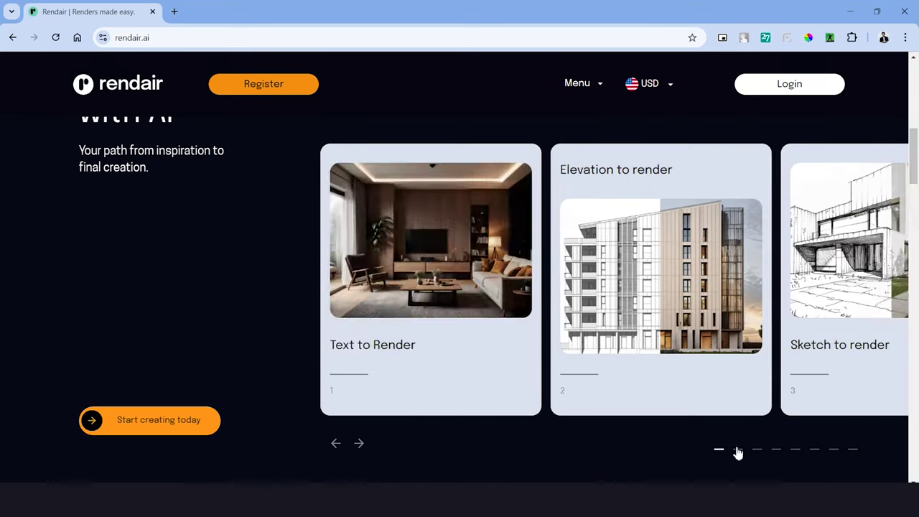
click(736, 450)
click(754, 453)
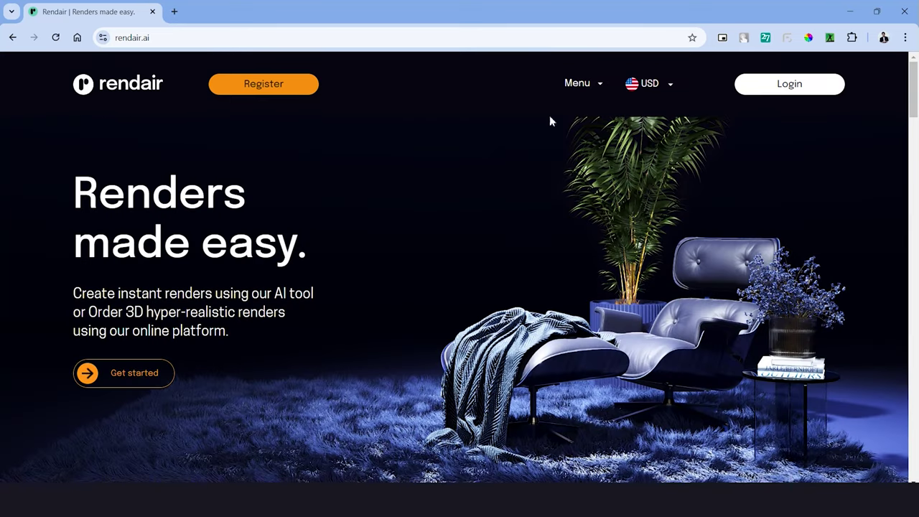
Register on the Rendair site by continuing with a Google account
click(273, 89)
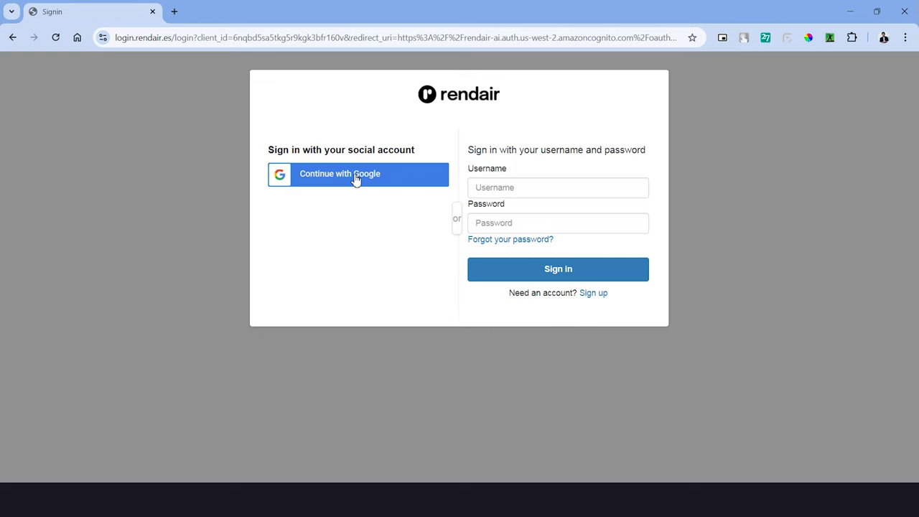
click(355, 179)
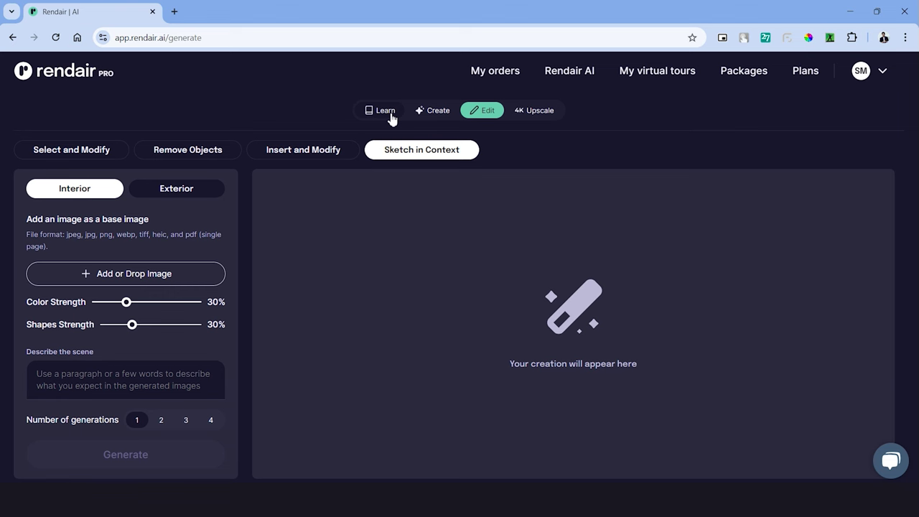
View the Learn section's video tutorials, and open the exterior Text to Render tool with the scene description cleared
click(370, 111)
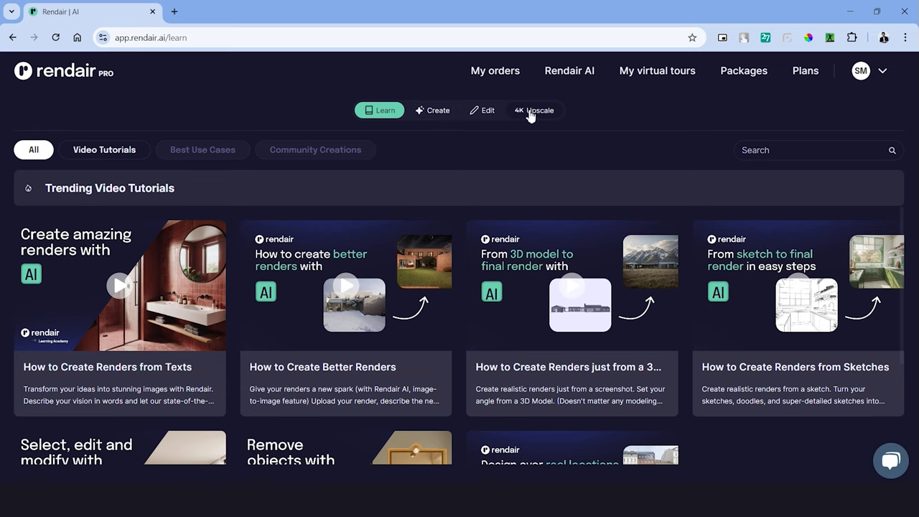
click(436, 112)
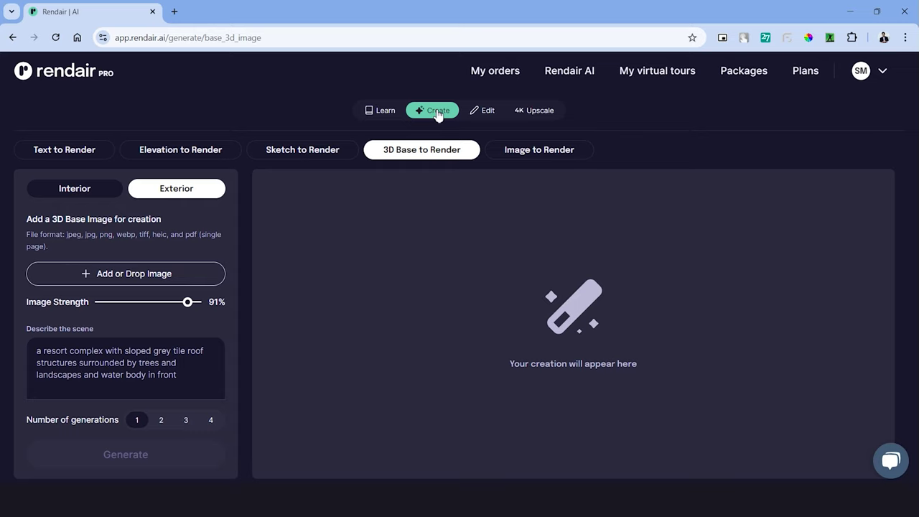
click(88, 151)
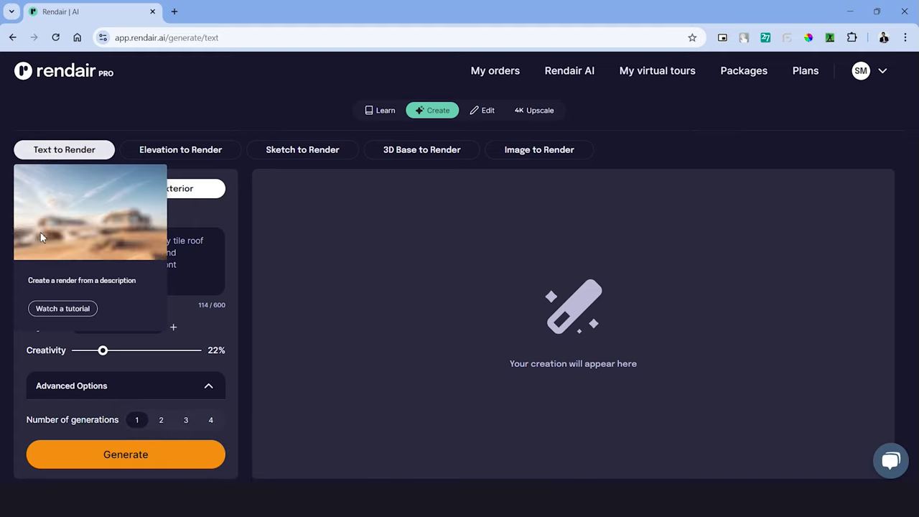
click(50, 153)
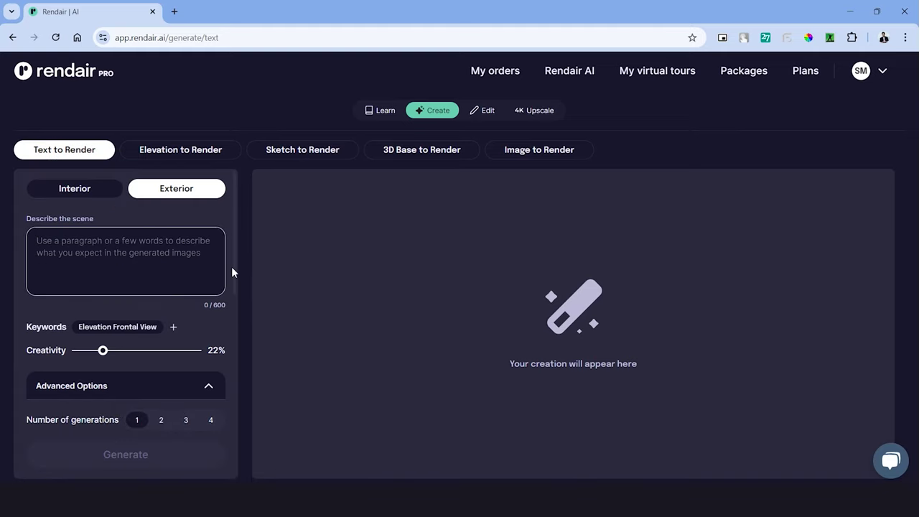
mouse_move(89, 150)
mouse_move(236, 243)
mouse_down()
mouse_move(241, 279)
mouse_move(239, 246)
mouse_move(225, 359)
mouse_move(242, 242)
mouse_up()
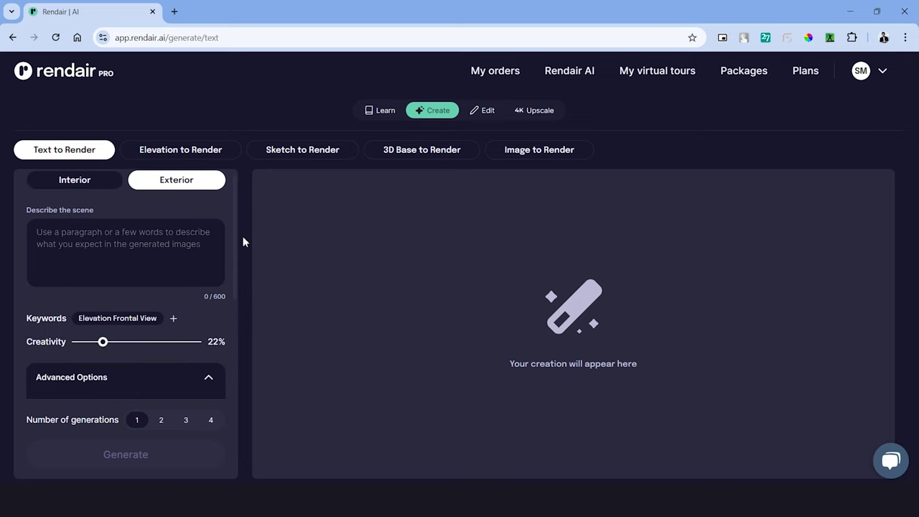
Describe the scene as "modern multistory shopping complex in glass facade parametric design red glass panels urban context"
click(163, 247)
text(modern shoppi)
key(BackSpace)
key(BackSpace)
key(BackSpace)
key(BackSpace)
key(BackSpace)
key(BackSpace)
text(multidsc)
text(ry shopping complex in glass facade paramteric )
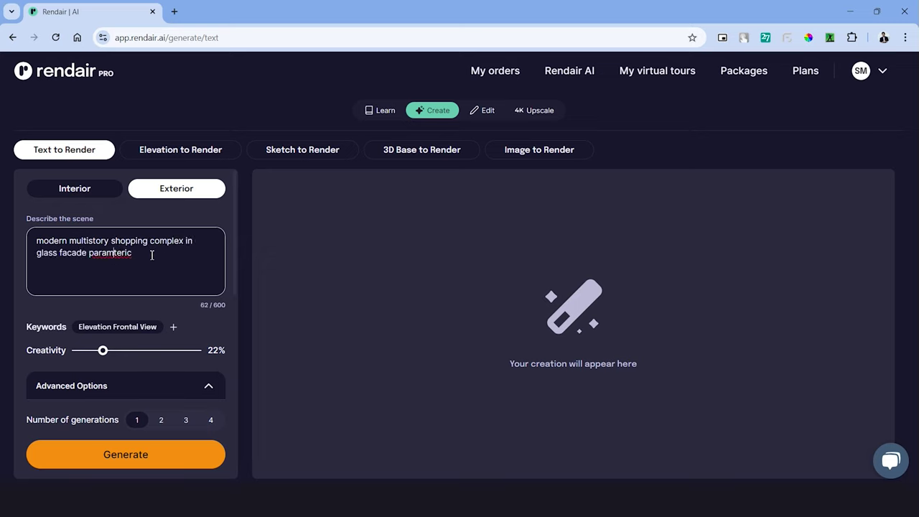
text(e)
key(Right)
key(Delete)
click(151, 255)
text(design red glass panels urban context)
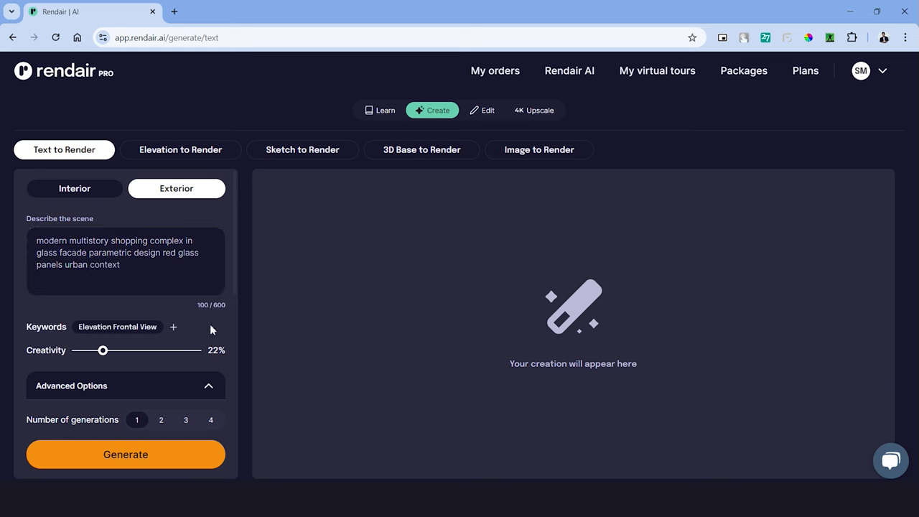
Choose the prompt keywords Elevation Frontal View, Commercial Building, Contemporary and Zaha Hadid Style
click(173, 327)
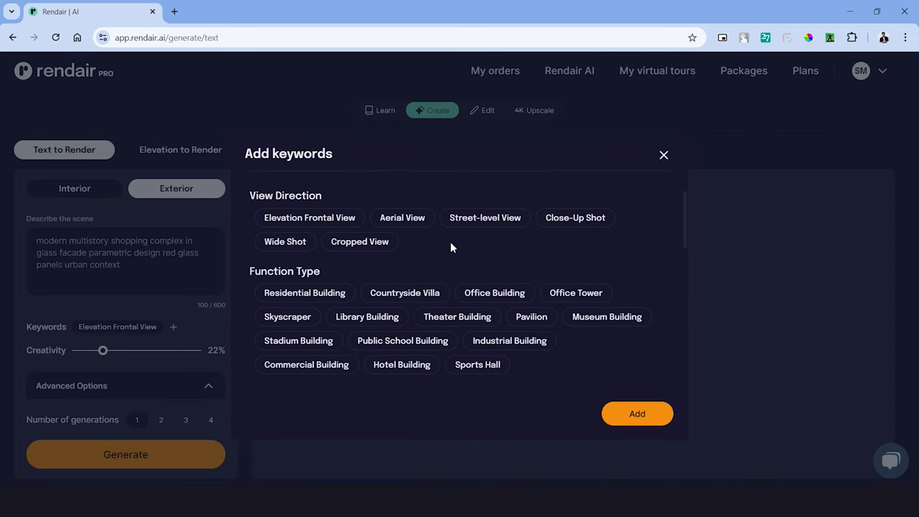
scroll(416, 241, down, 2)
scroll(301, 215, up, 2)
scroll(304, 287, down, 3)
scroll(304, 287, down, 5)
scroll(482, 233, up, 6)
scroll(570, 237, down, 1)
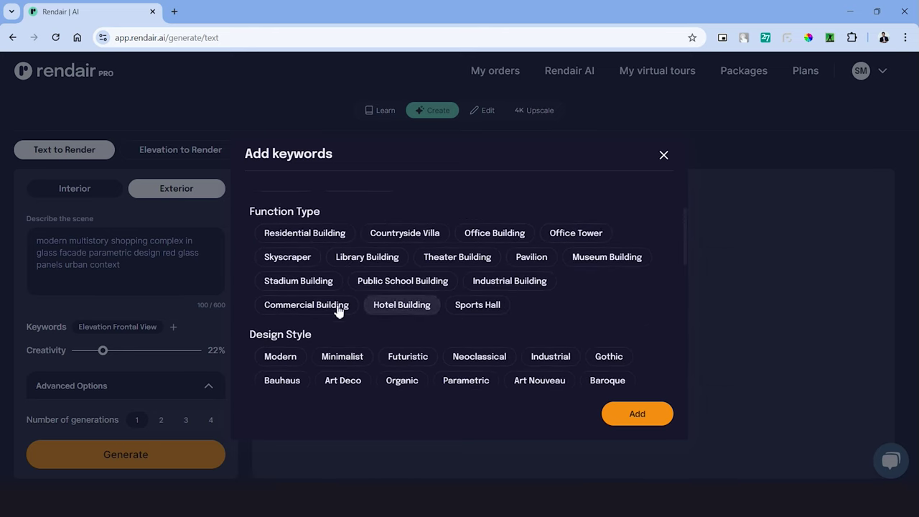
scroll(335, 310, down, 5)
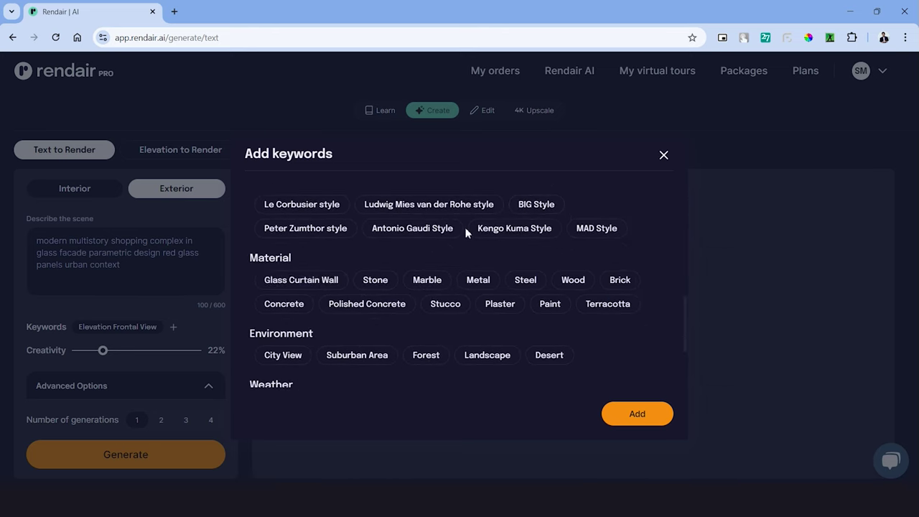
Choose the keywords Glass Curtain Wall, City View, Sunset and Golden Hour, and add the selected keywords to the scene description
click(301, 280)
scroll(379, 272, down, 1)
click(283, 294)
scroll(419, 304, down, 1)
click(281, 311)
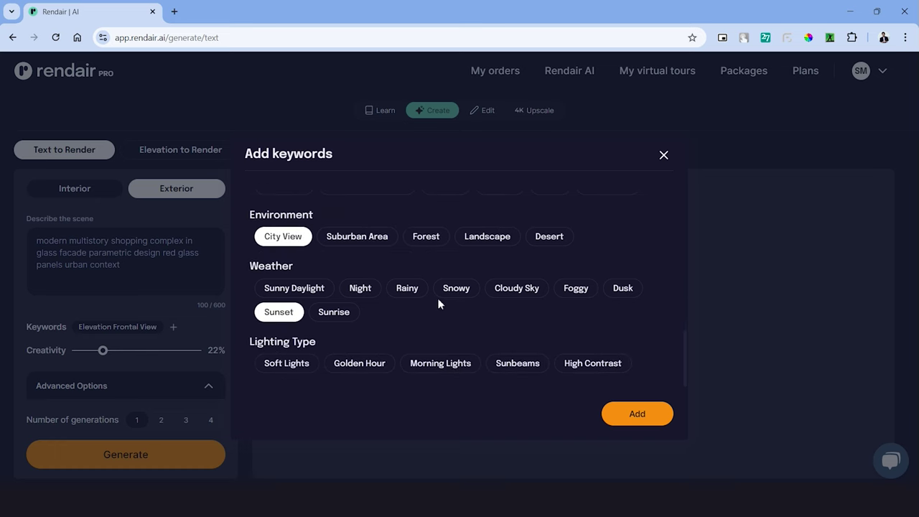
click(358, 362)
click(637, 413)
Set the creativity of the shopping complex render to 84%
scroll(179, 277, down, 2)
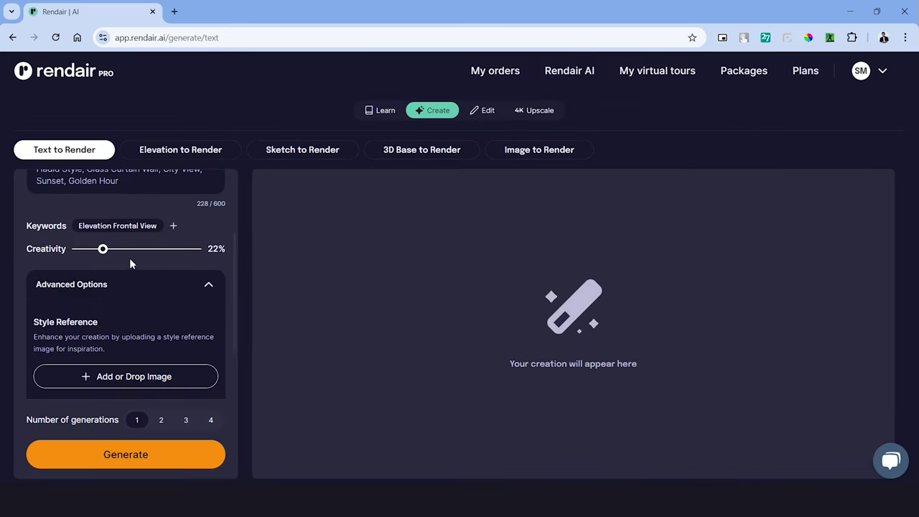
drag(103, 249, 176, 249)
scroll(115, 258, down, 1)
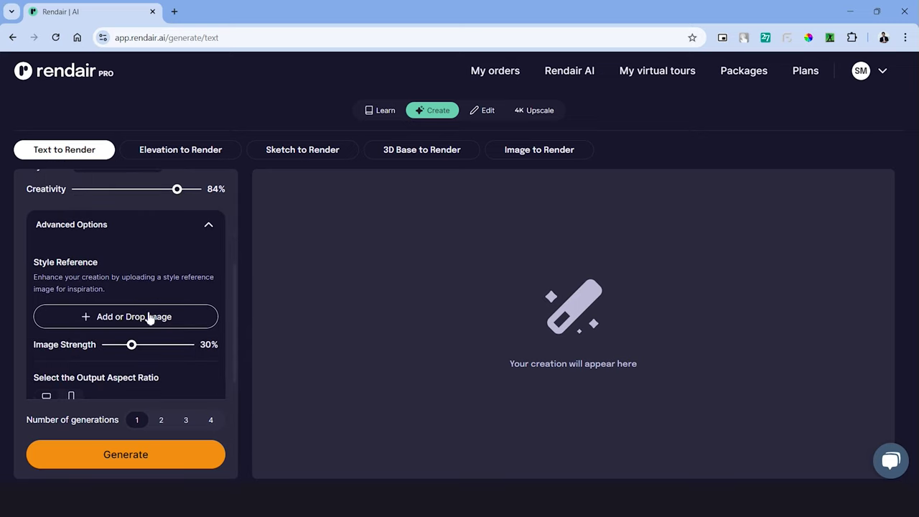
Set the output aspect ratio to 16:9 and generate four renders of the shopping complex
scroll(144, 315, down, 1)
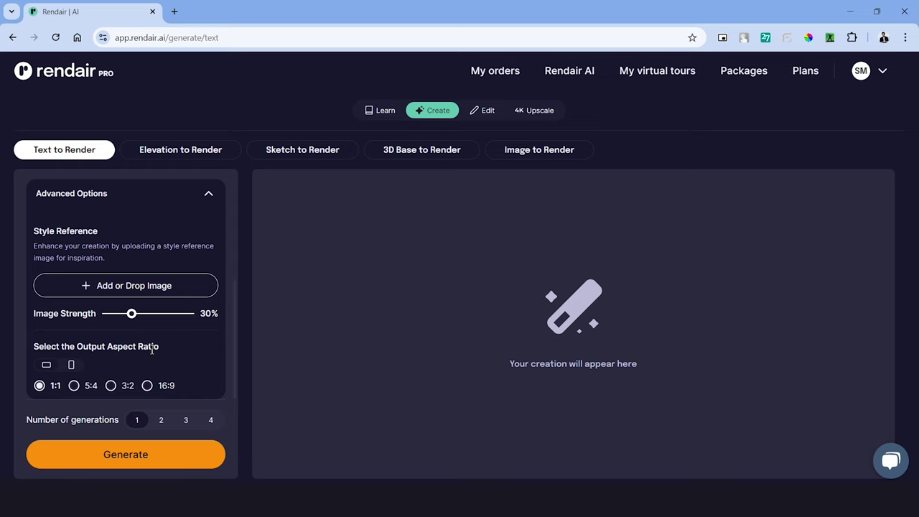
click(147, 385)
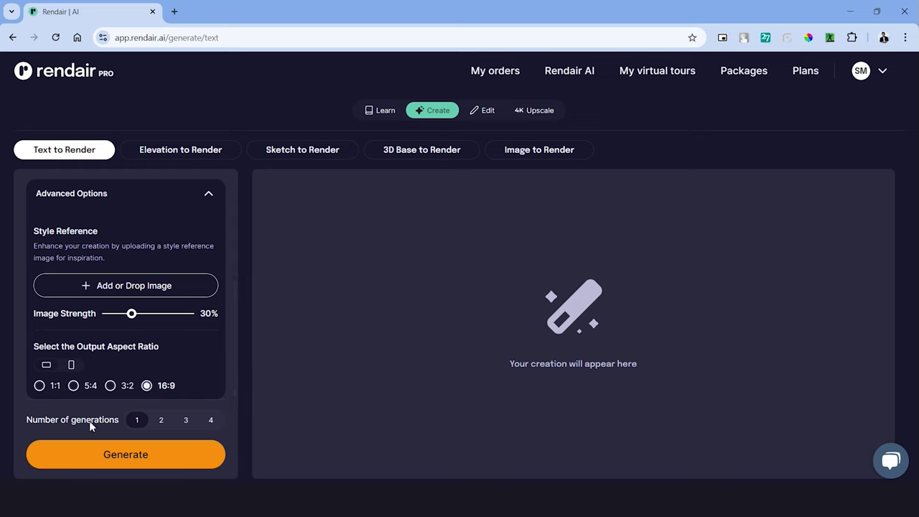
click(211, 426)
click(156, 454)
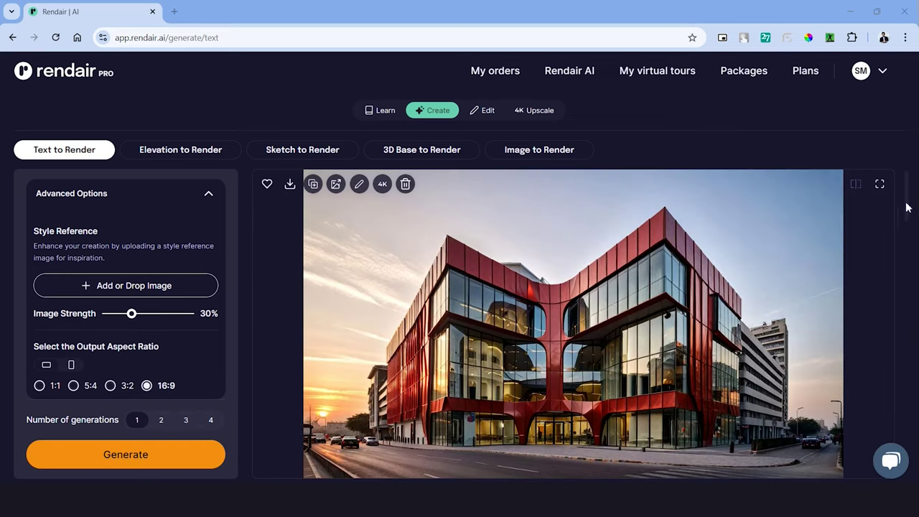
Review the generated shopping complex renders one after another in the enlarged view
scroll(861, 249, down, 4)
scroll(708, 416, up, 1)
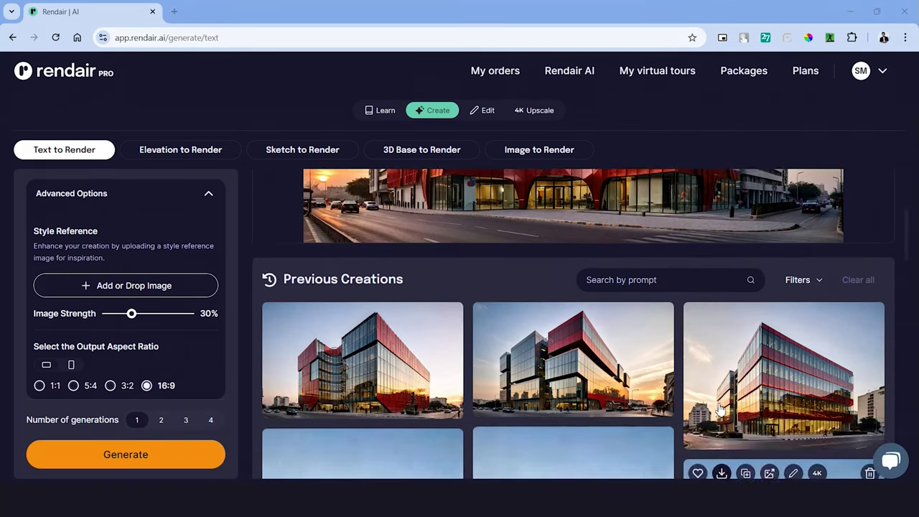
scroll(719, 408, up, 1)
click(430, 380)
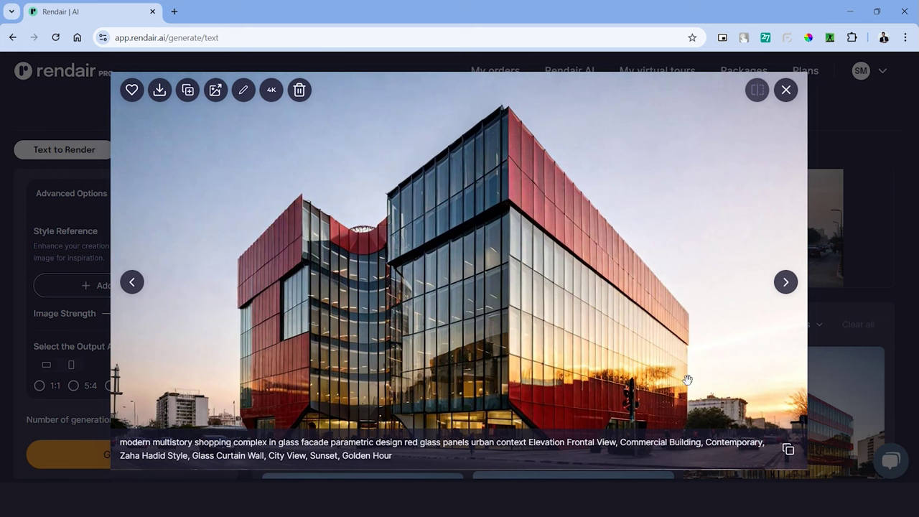
click(848, 195)
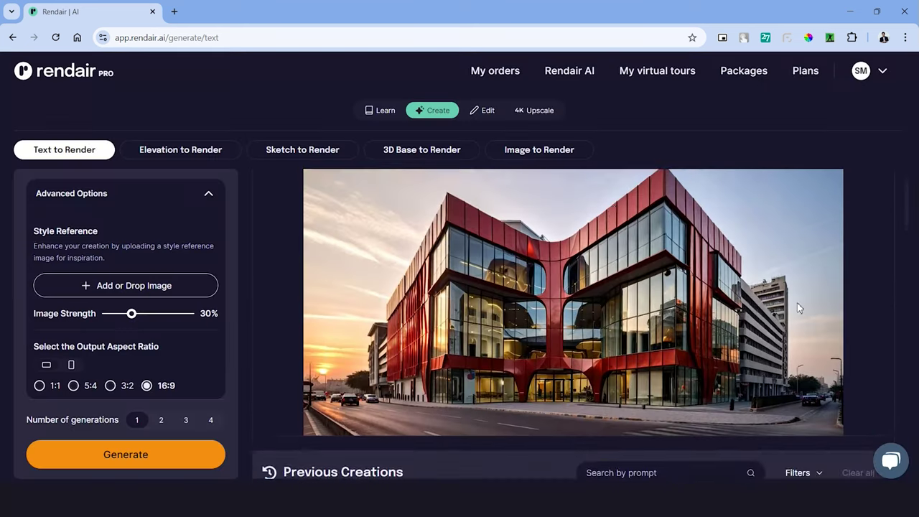
click(879, 176)
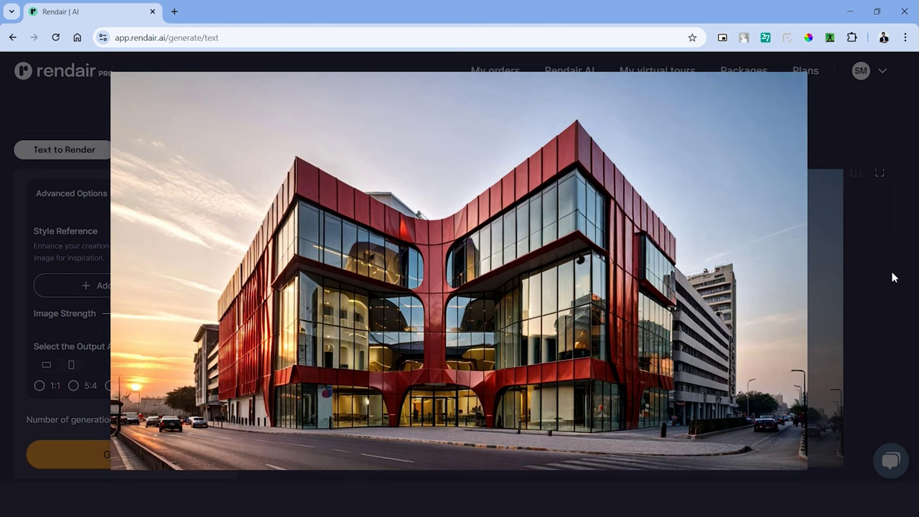
key(Right)
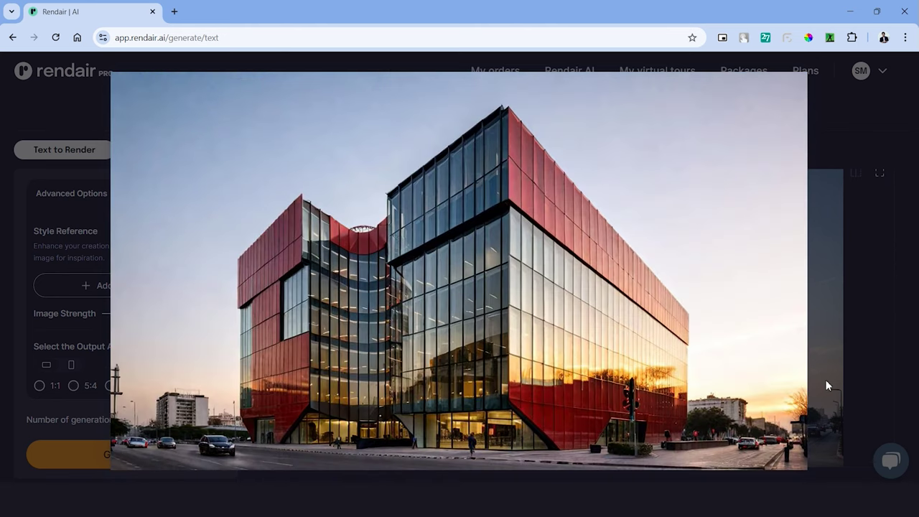
click(786, 280)
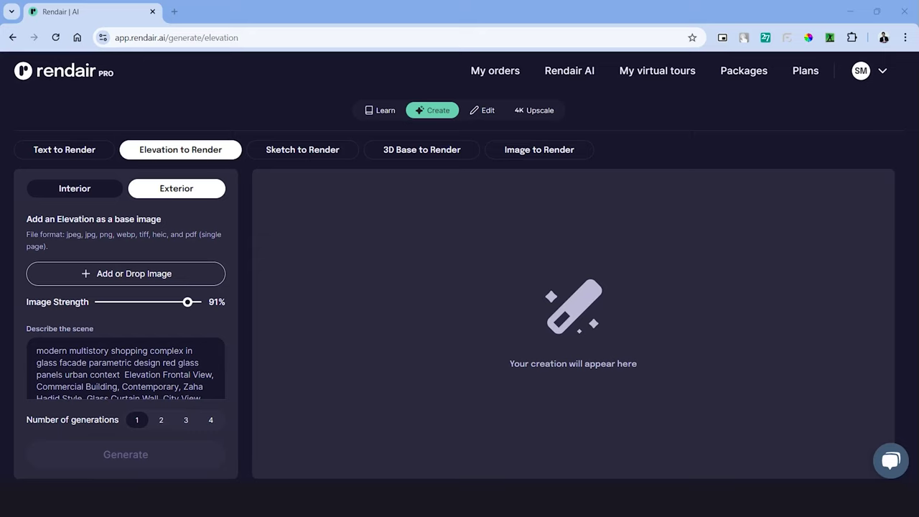
Add the elevation drawing b89151f56c0d121be8b4944e36578e8d as base image in Elevation to Render and set the image strength to 96%
mouse_move(201, 152)
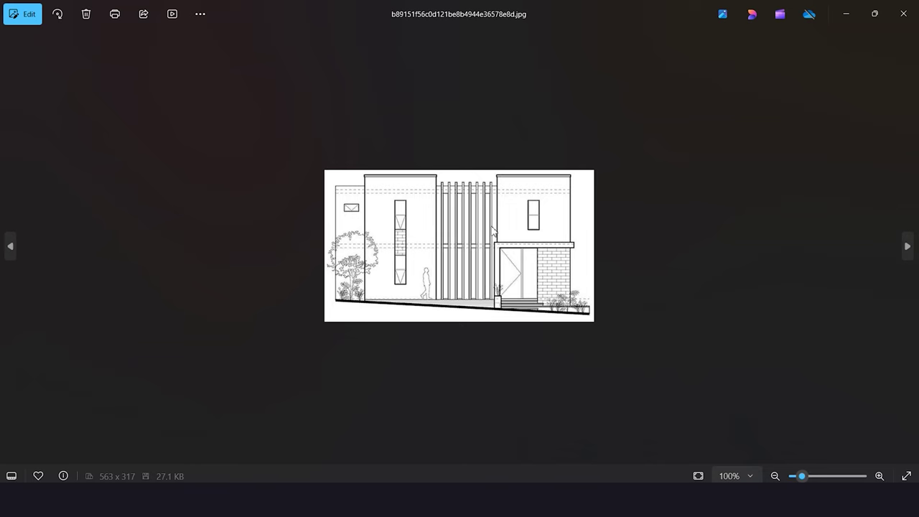
scroll(530, 236, up, 5)
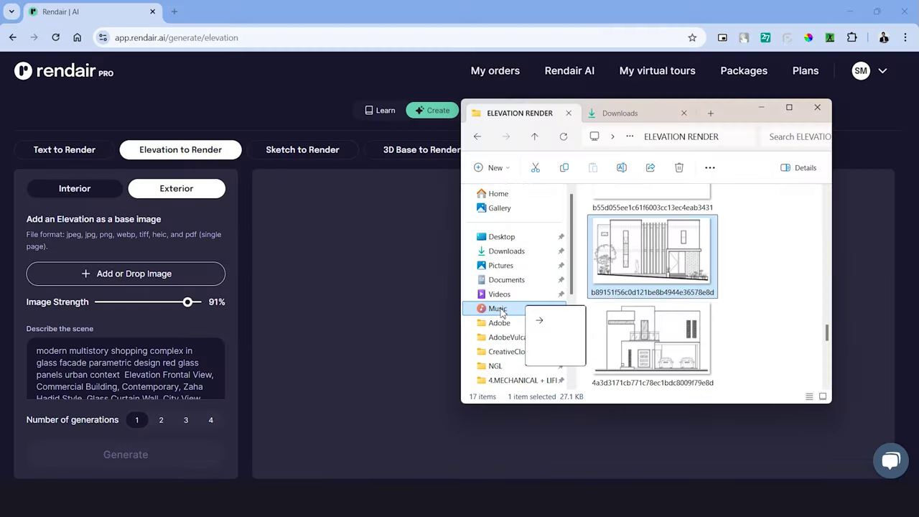
drag(537, 308, 153, 281)
drag(188, 316, 195, 320)
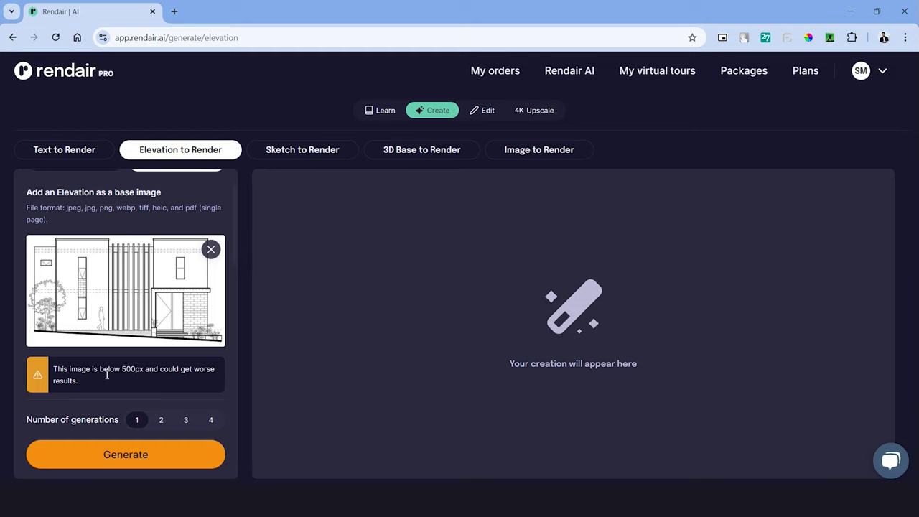
Describe the scene: "modern villa elevation in stone and paint texture luxury design with lighting brick patterns landscapes in the front person walking evening view with golden lighting"
scroll(144, 373, down, 1)
text(modern villa elevation in stone and )
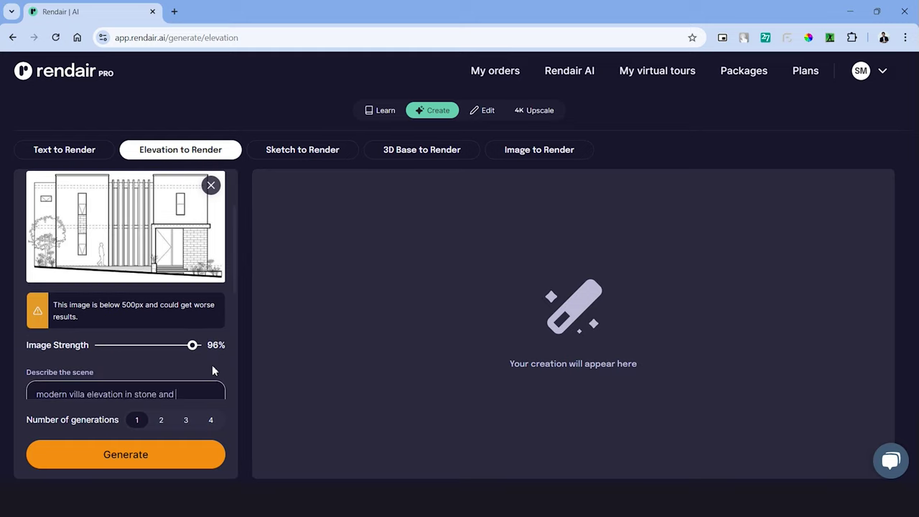
text(m)
text(paint texture luxury )
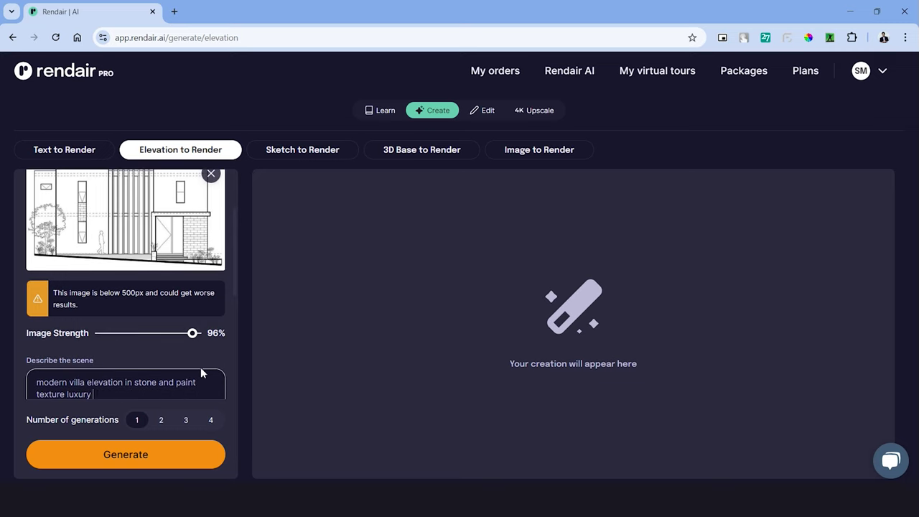
text(design with lighting brick patterns)
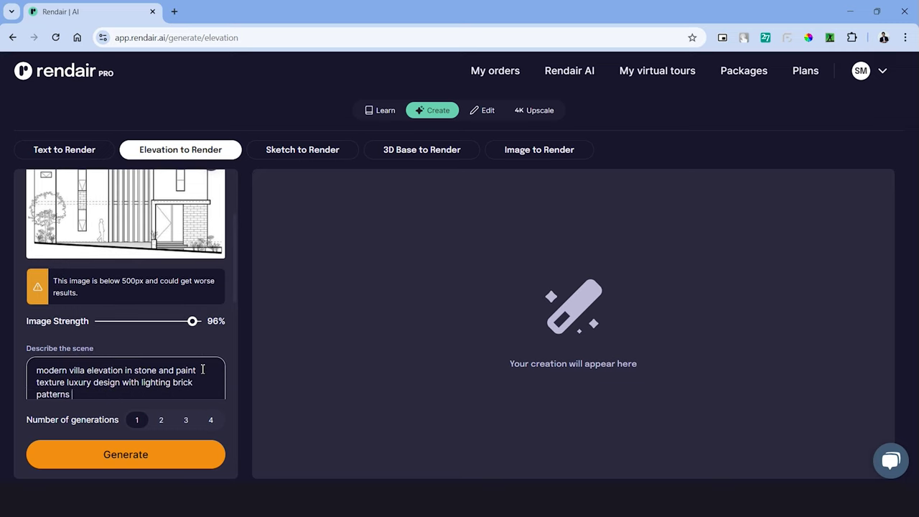
text( landscapes in the front)
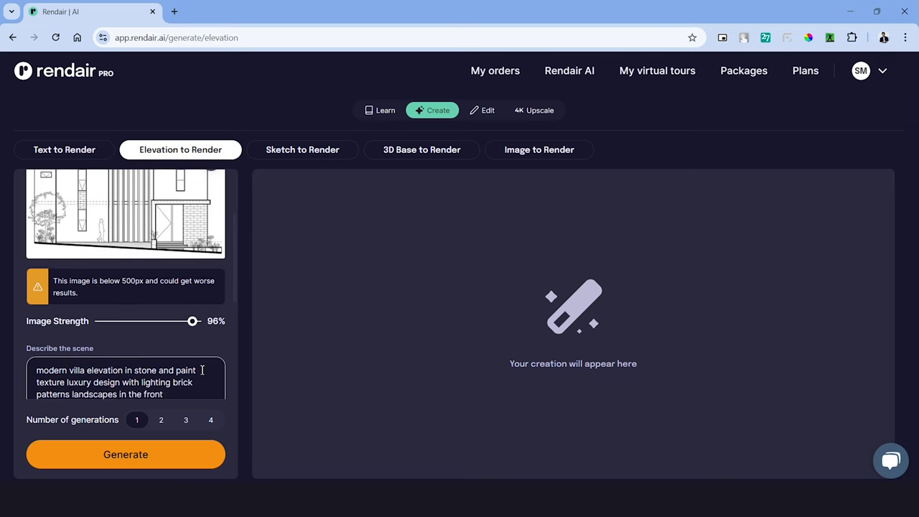
text( person walking eve)
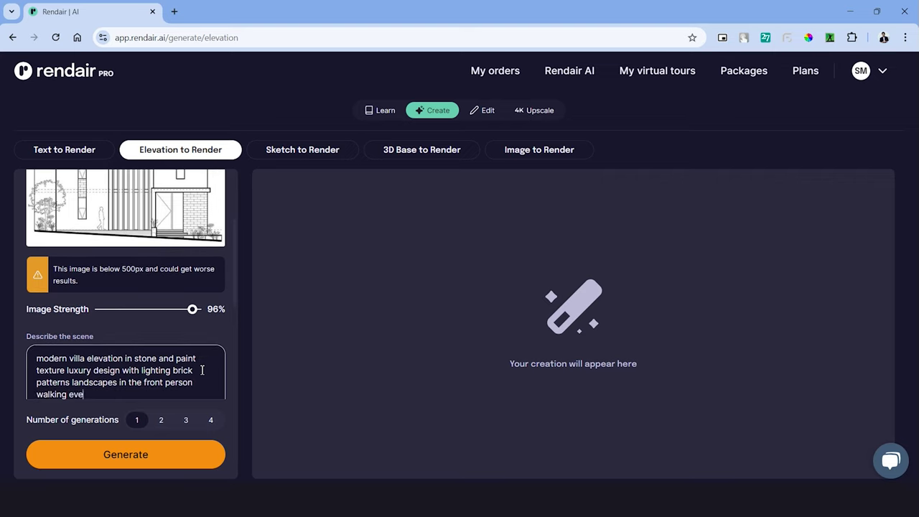
text(ning view with olden lighting)
scroll(201, 369, down, 1)
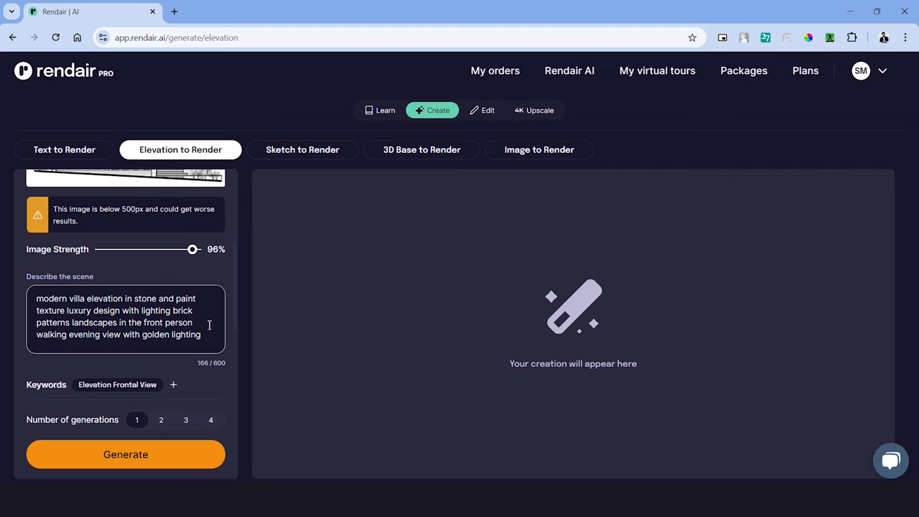
Add the keywords Residential Building, Suburban Area and Landscape to the villa scene description
scroll(209, 324, down, 1)
click(173, 324)
click(309, 292)
Lower the creativity to a medium level, choose four generations and generate the villa elevation renders
click(175, 251)
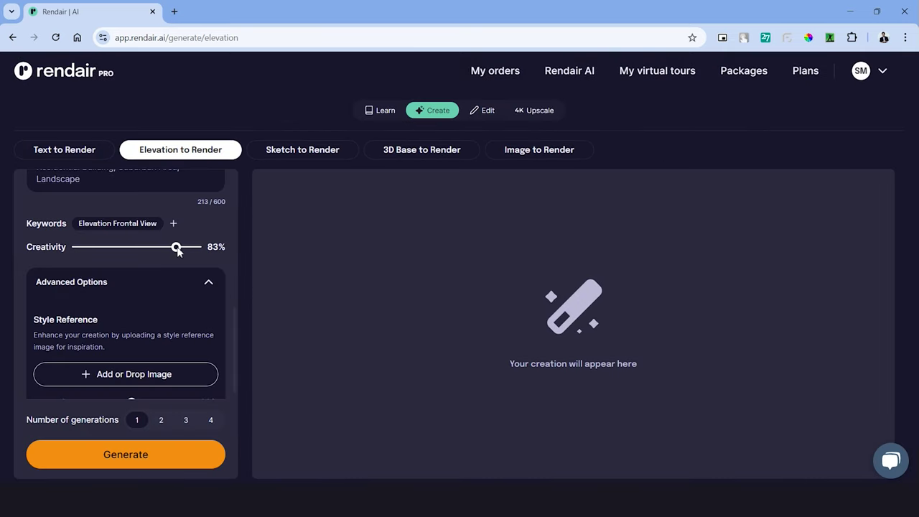
drag(177, 251, 137, 252)
scroll(138, 270, down, 1)
click(210, 419)
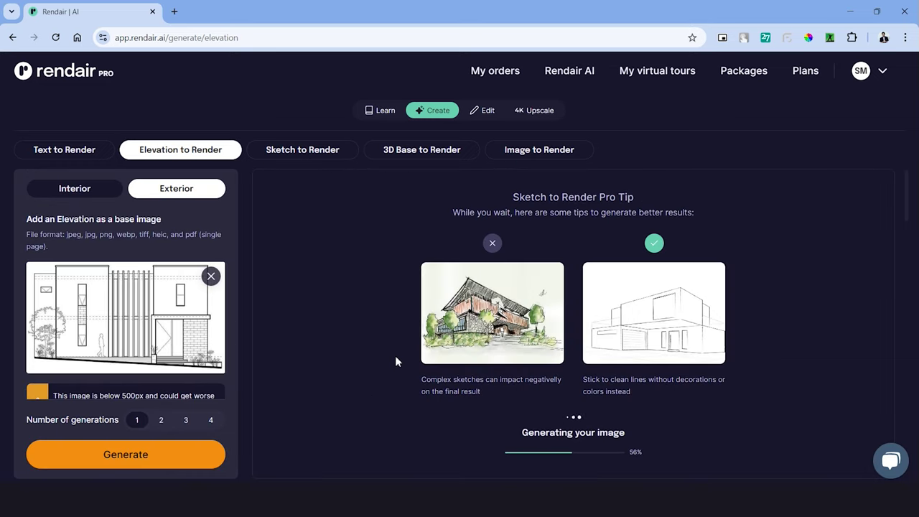
scroll(641, 377, up, 3)
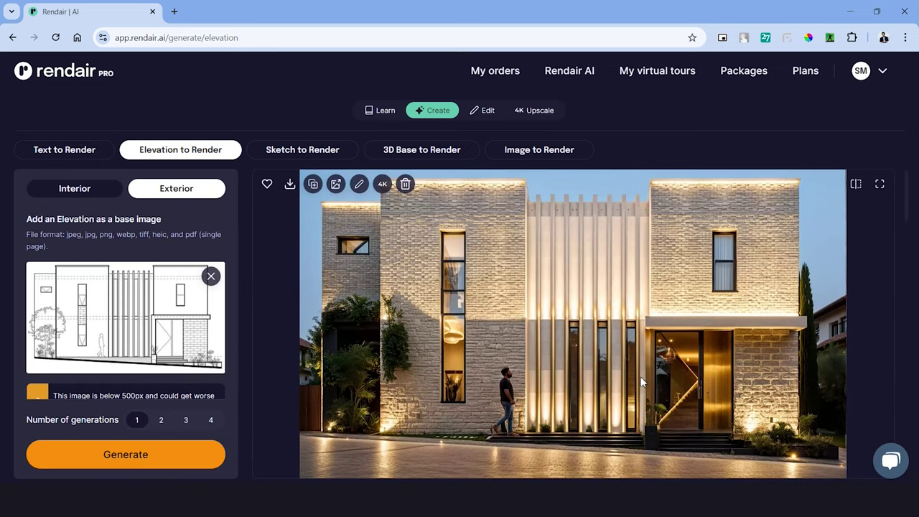
Review the generated villa elevation renders in the enlarged view, moving back and forth between the variants
click(674, 363)
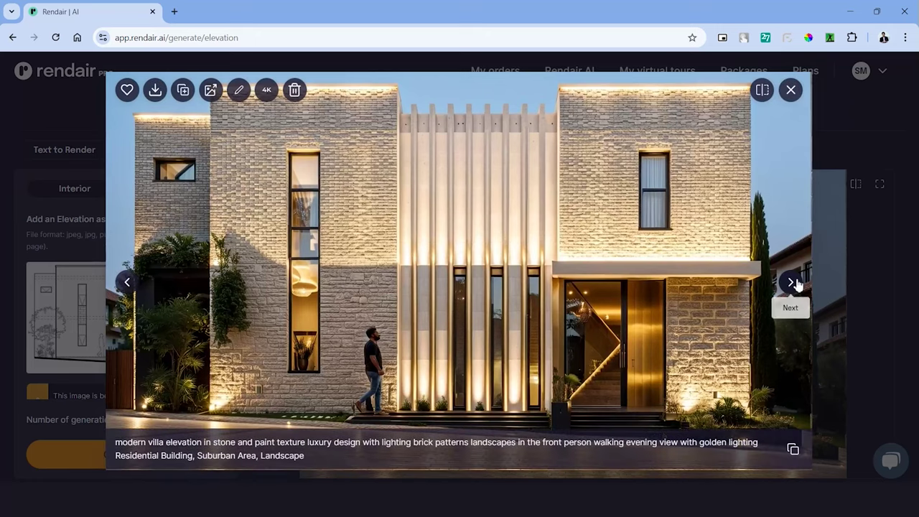
click(790, 284)
click(790, 285)
click(789, 284)
click(789, 285)
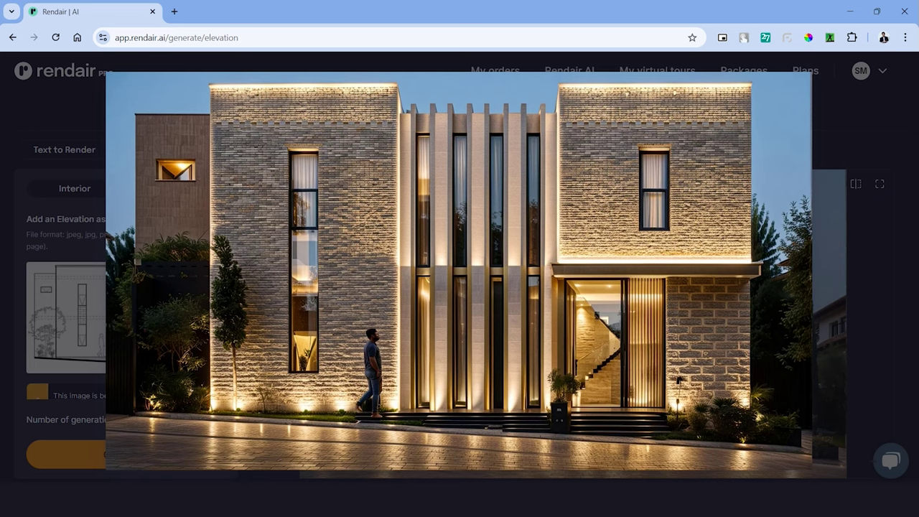
click(127, 283)
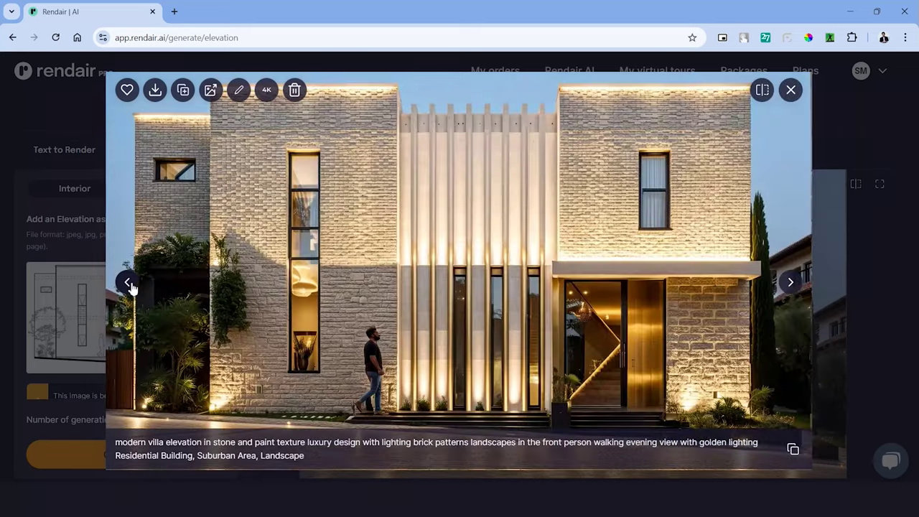
click(127, 283)
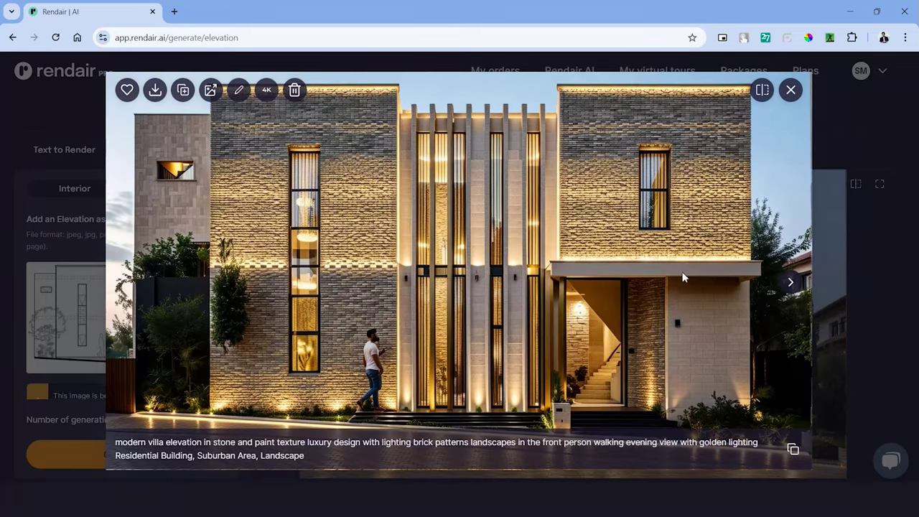
click(790, 283)
click(127, 282)
click(790, 283)
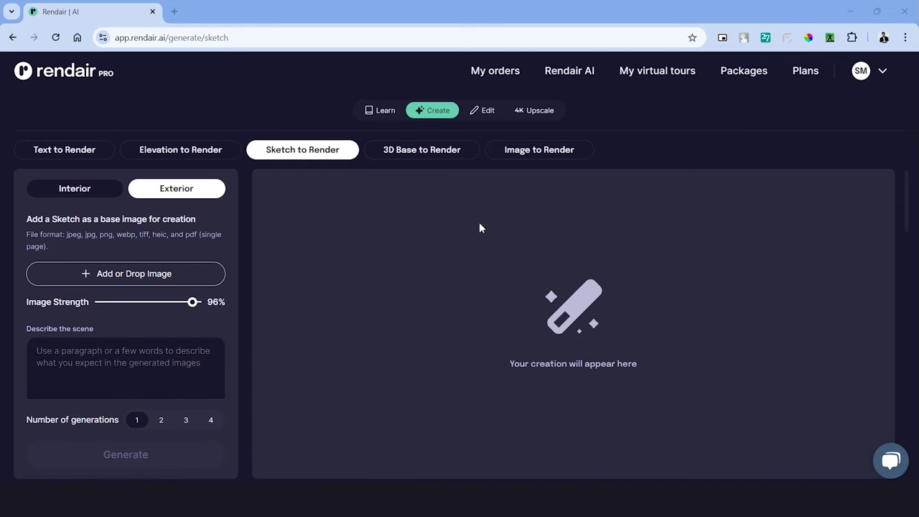
Switch Sketch to Render to Interior and add the Living sketch from the SKETCH RENDER folder as base image
click(64, 193)
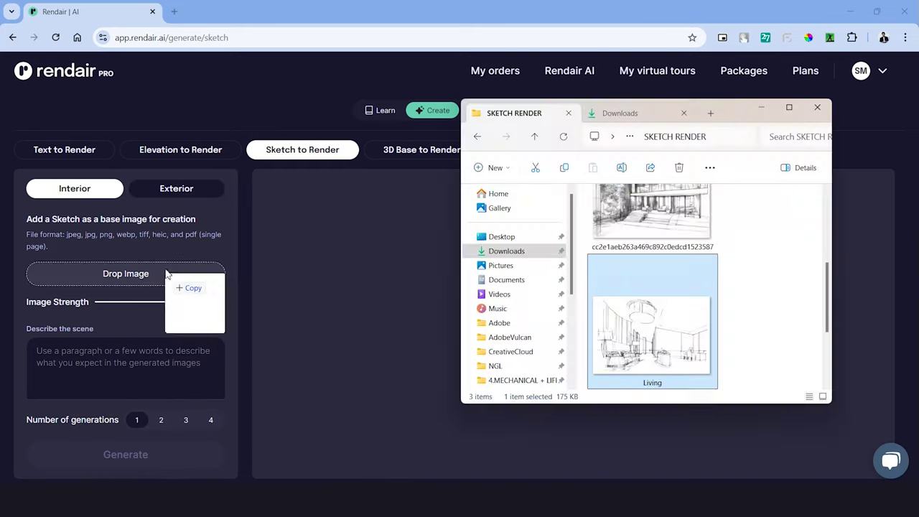
drag(174, 287, 143, 265)
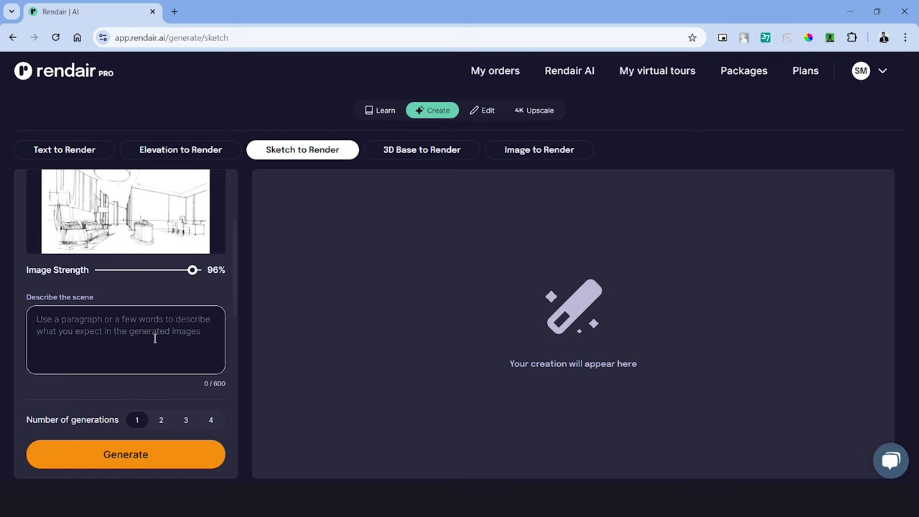
Describe scene: "interior view of a living room with sofa bar counter and dining table false ceiling design luxury interior pastel theme marble flooring rich curtains and lighting"
click(155, 337)
text(interior view of a living room with sofa bar counter and dining )
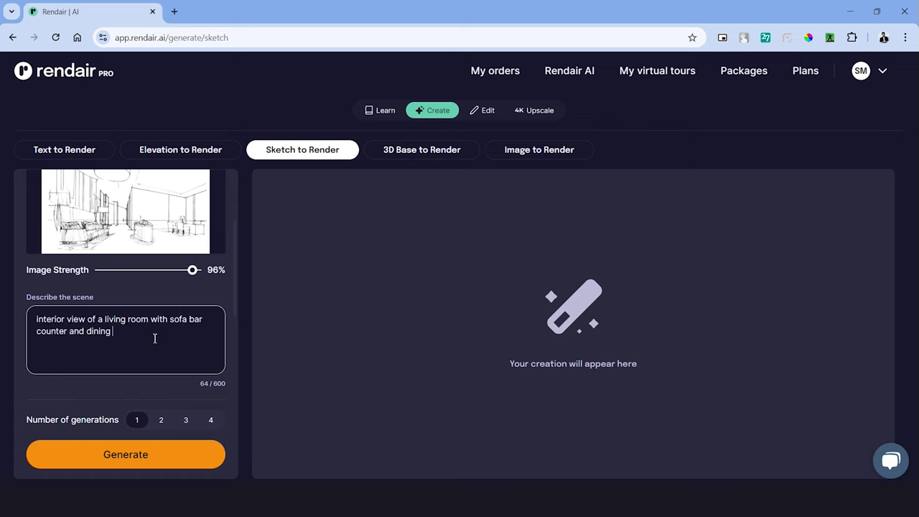
text(table false ceiling design luxury interior pastel theme marble flooring rich curtains and lighting)
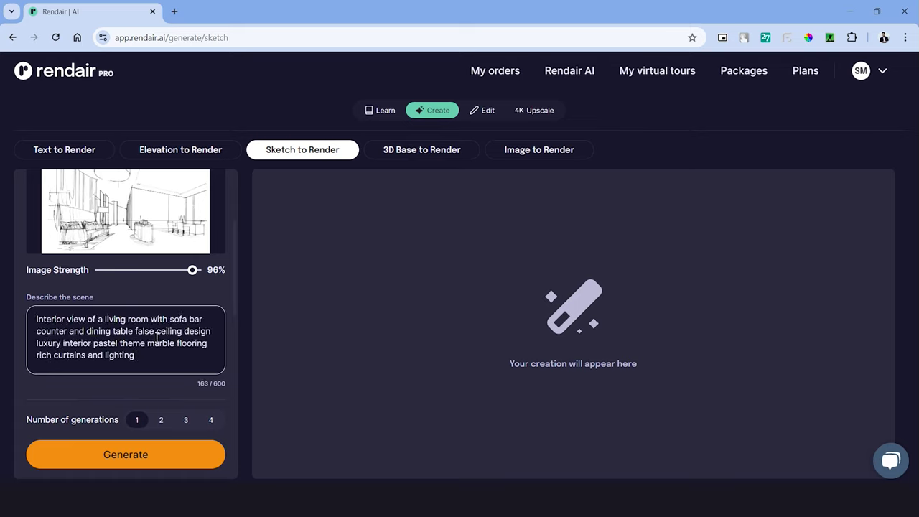
Set the creativity to 75% and generate four renders from the living room sketch
scroll(129, 253, down, 3)
drag(130, 251, 170, 257)
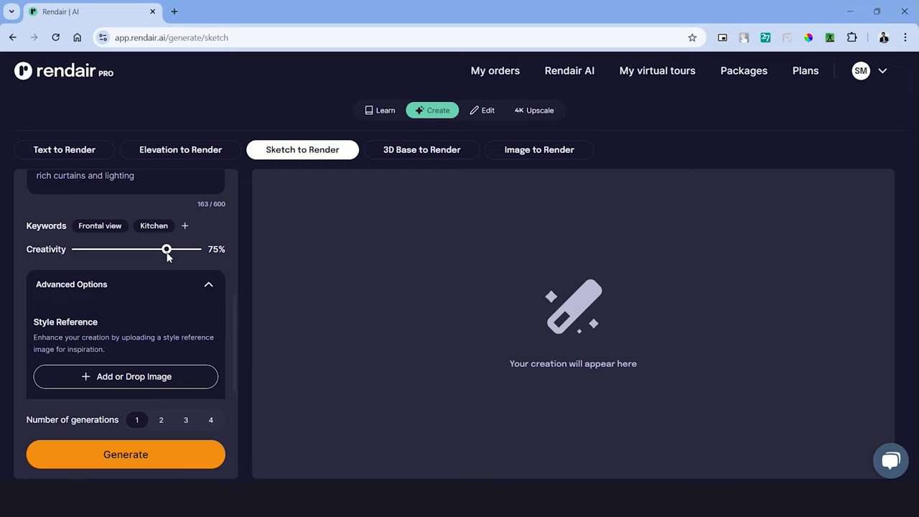
click(211, 419)
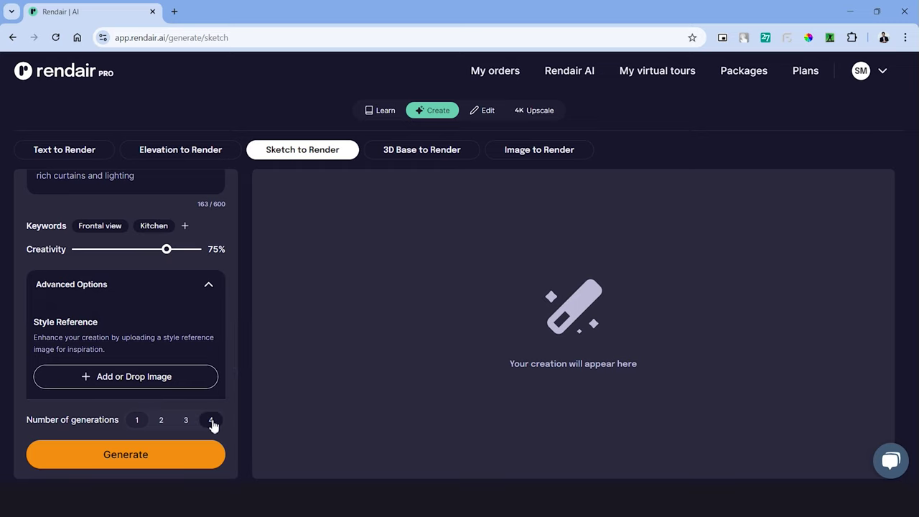
click(67, 464)
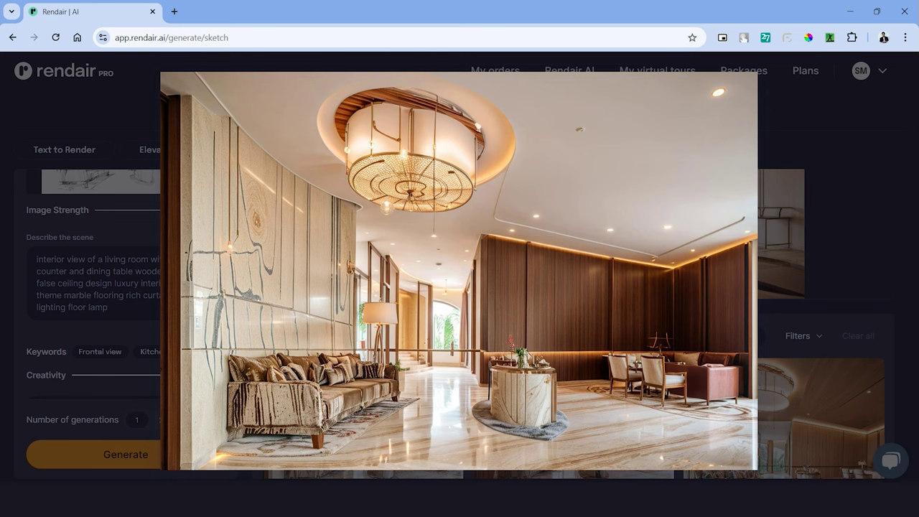
Review the generated living room renders one after another in the enlarged view
mouse_move(734, 291)
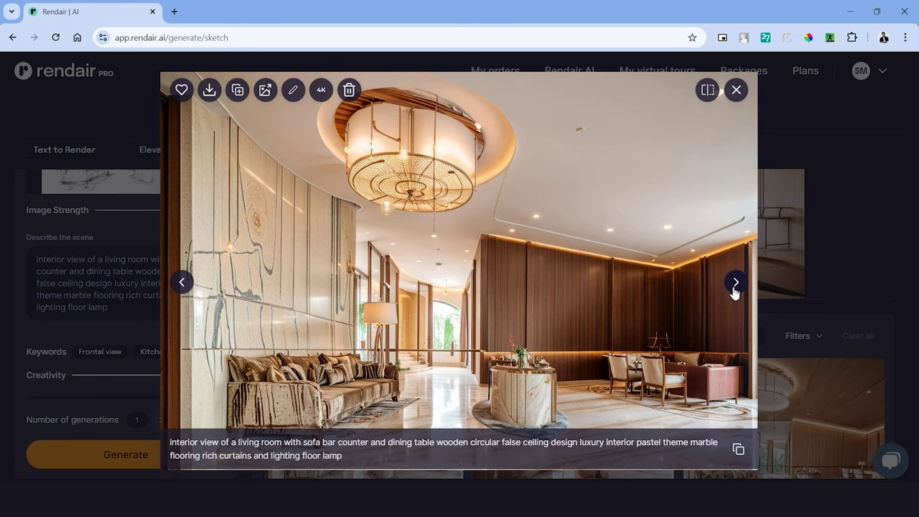
click(734, 283)
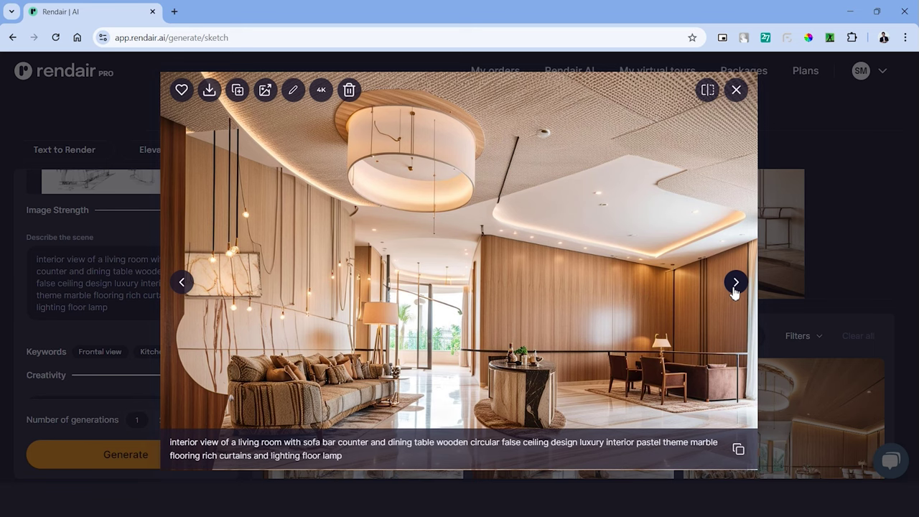
click(734, 285)
click(733, 285)
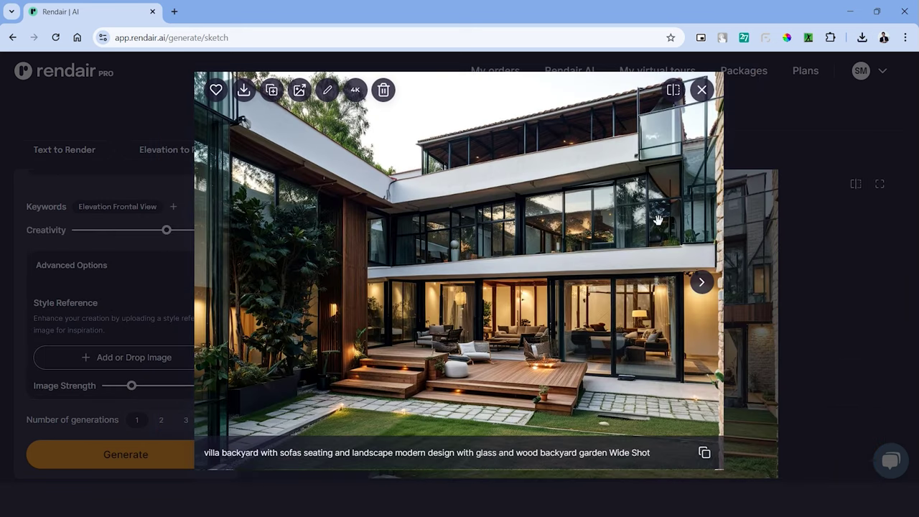
Compare the villa backyard render with its original sketch using the before/after slider, revealing the full render
click(672, 89)
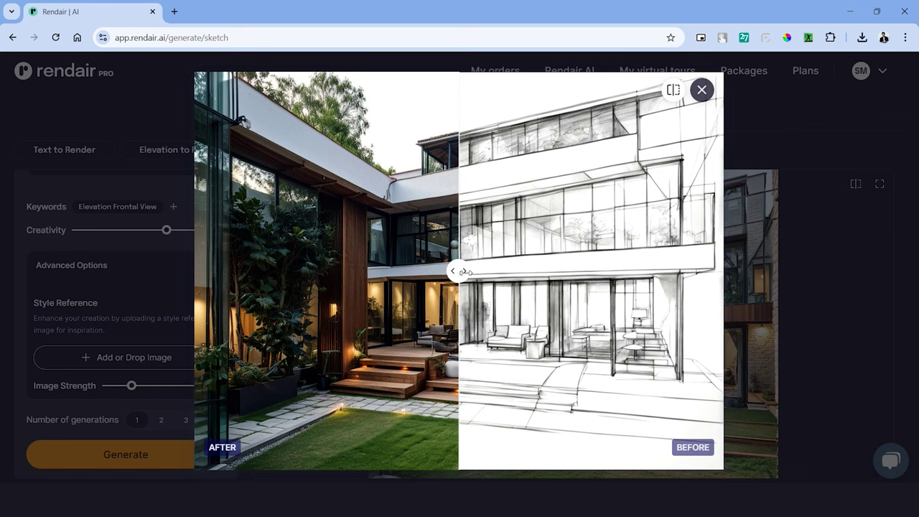
drag(461, 272, 780, 376)
mouse_move(723, 365)
mouse_down()
mouse_move(283, 355)
mouse_move(896, 366)
mouse_move(219, 287)
mouse_move(205, 276)
mouse_move(666, 248)
mouse_move(728, 257)
mouse_up()
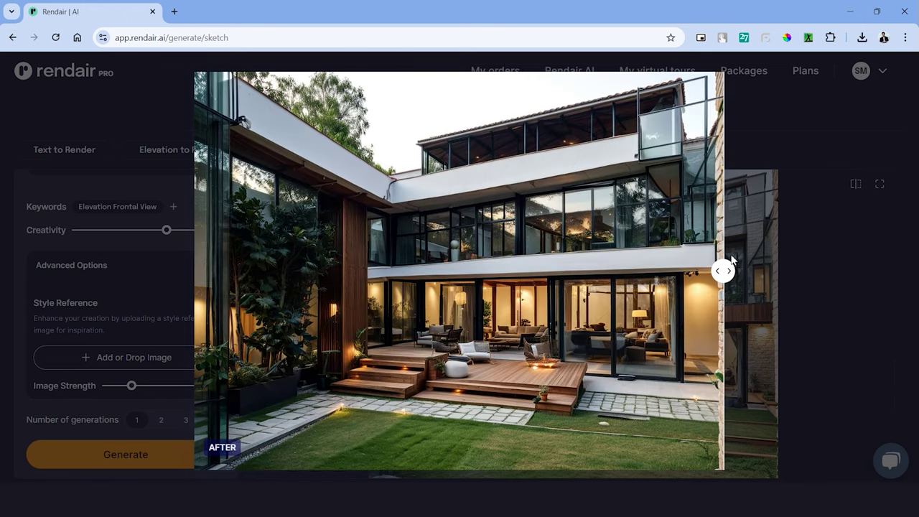
click(701, 281)
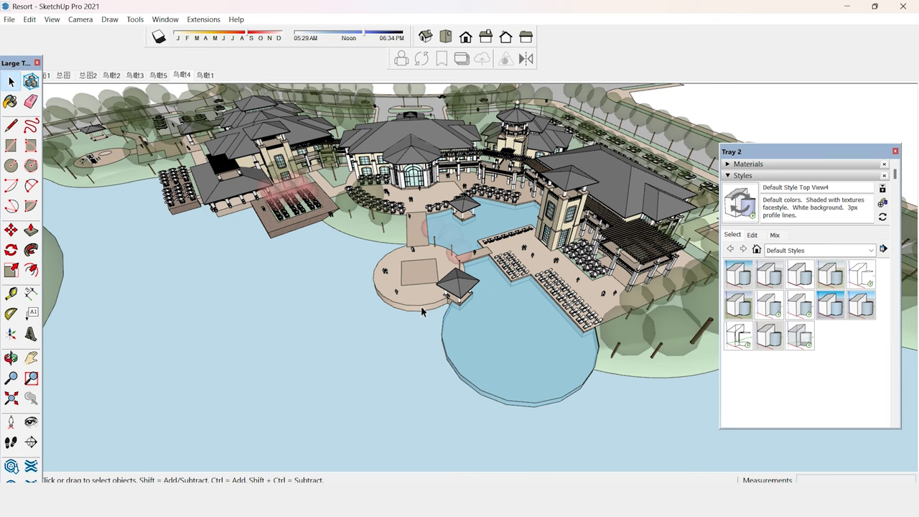
In SketchUp, export the aerial view of the Resort model as a 2D image
key(Page_Down)
click(9, 19)
mouse_move(36, 240)
click(215, 252)
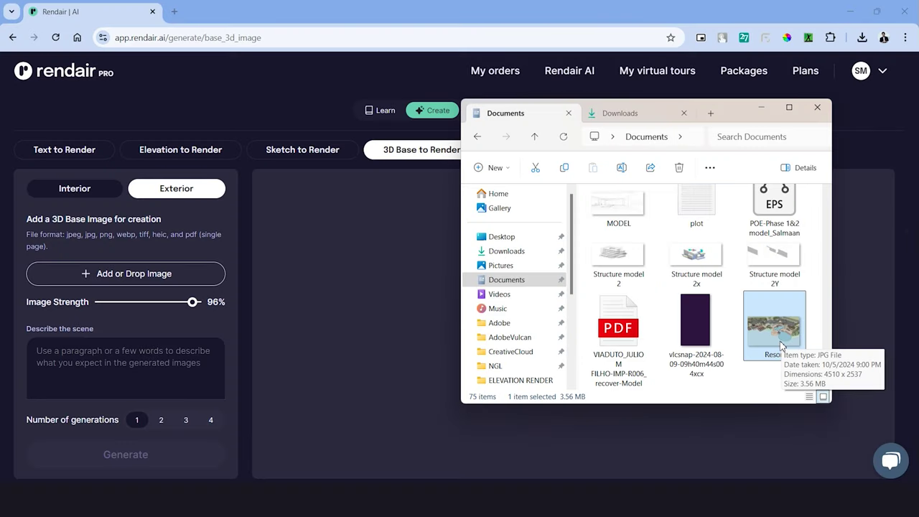
Generate a render from the Resort 3D base image with the prompt "modern resort with sloped grey tile roof landscapes around waterbody in the front shore"
drag(780, 346, 100, 272)
click(172, 330)
text(modern resort with sloped grey tile roof landsc)
text(apes around waterbody in the front shore)
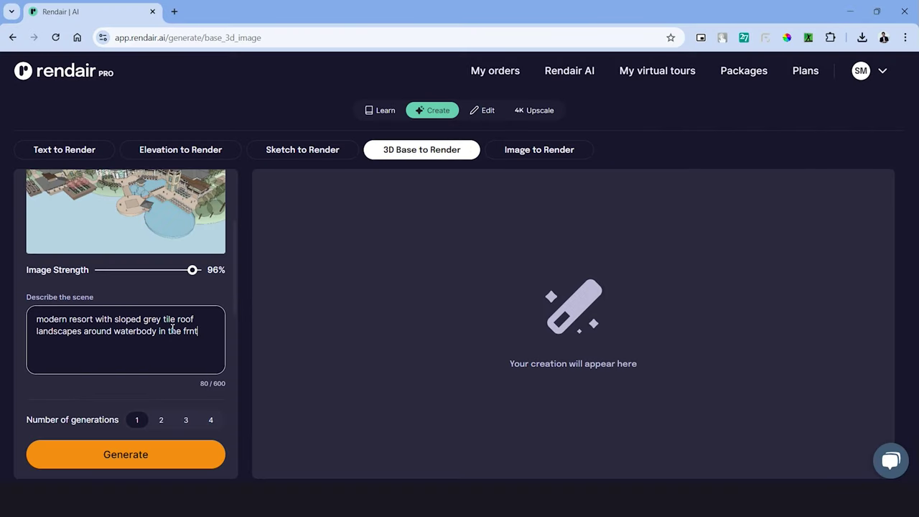
scroll(172, 337, down, 5)
click(140, 452)
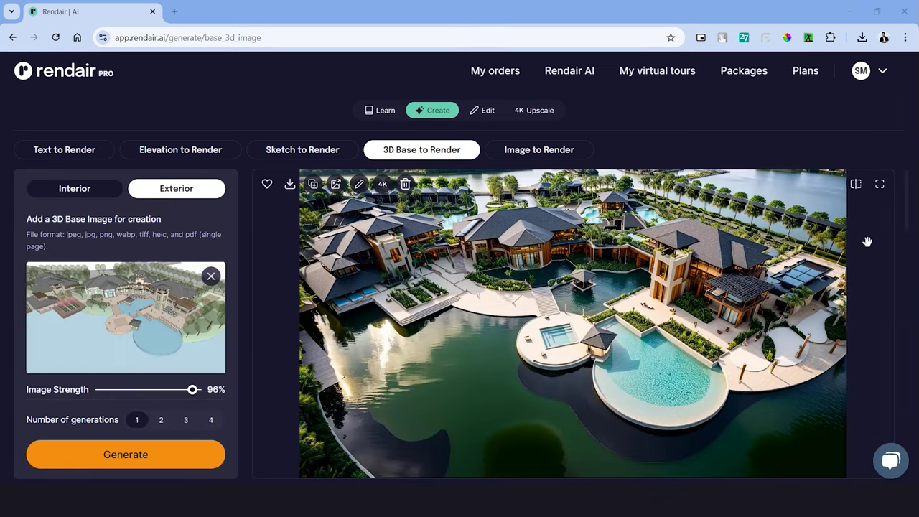
Compare the generated resort renders with the base model image using the before/after slider, including in the enlarged view
click(853, 185)
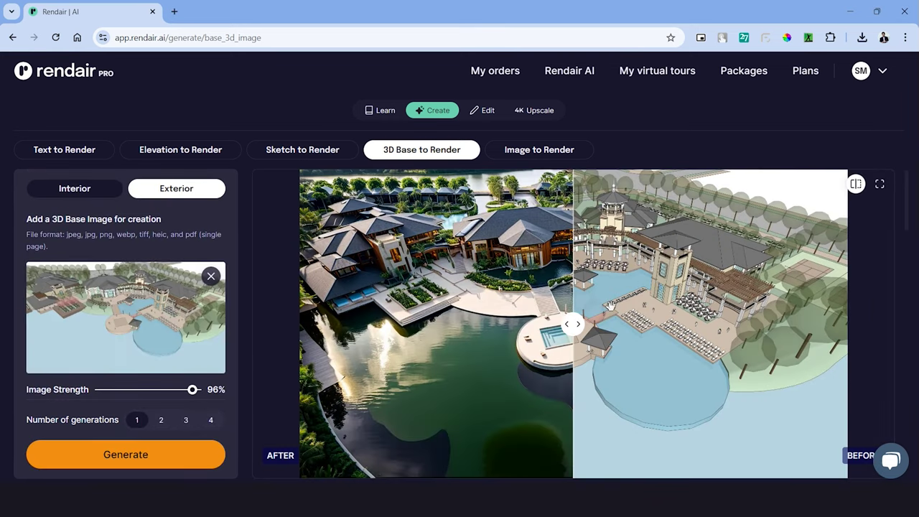
mouse_move(579, 325)
mouse_down()
mouse_move(855, 323)
mouse_move(313, 340)
mouse_move(274, 325)
mouse_move(581, 324)
mouse_up()
click(879, 183)
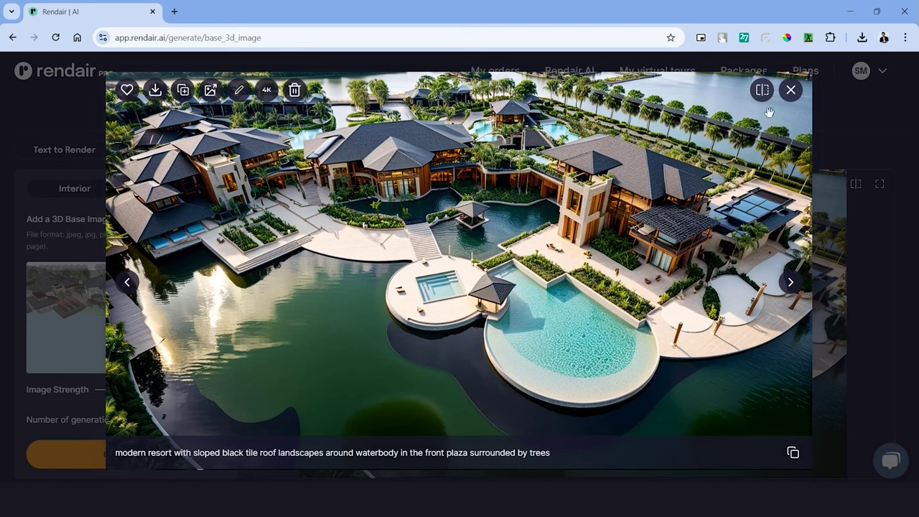
click(763, 91)
mouse_move(459, 268)
mouse_down()
mouse_move(126, 271)
mouse_move(815, 294)
mouse_move(60, 250)
mouse_move(449, 288)
mouse_move(818, 290)
mouse_up()
click(853, 257)
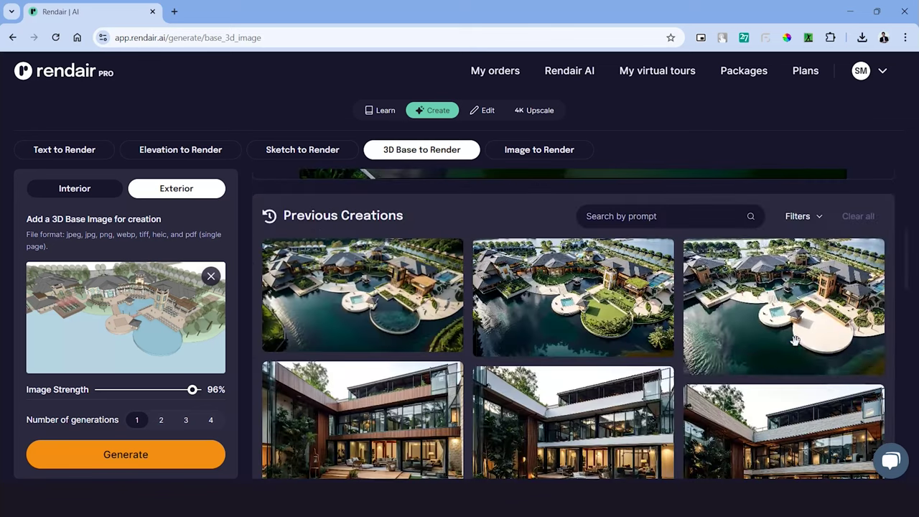
click(543, 324)
click(762, 89)
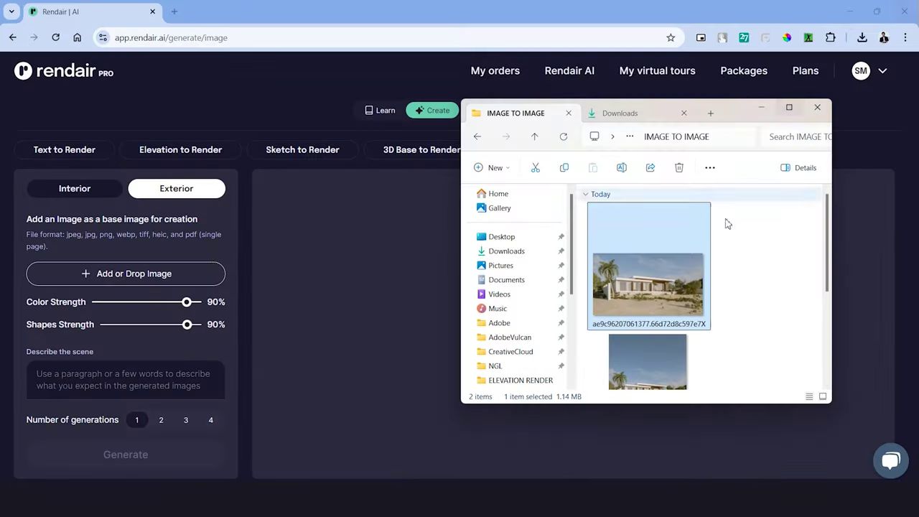
Add the image ae9c96207061377.66d72d8c597e7X from the IMAGE TO IMAGE folder as exterior base image in Image to Render
drag(646, 265, 125, 271)
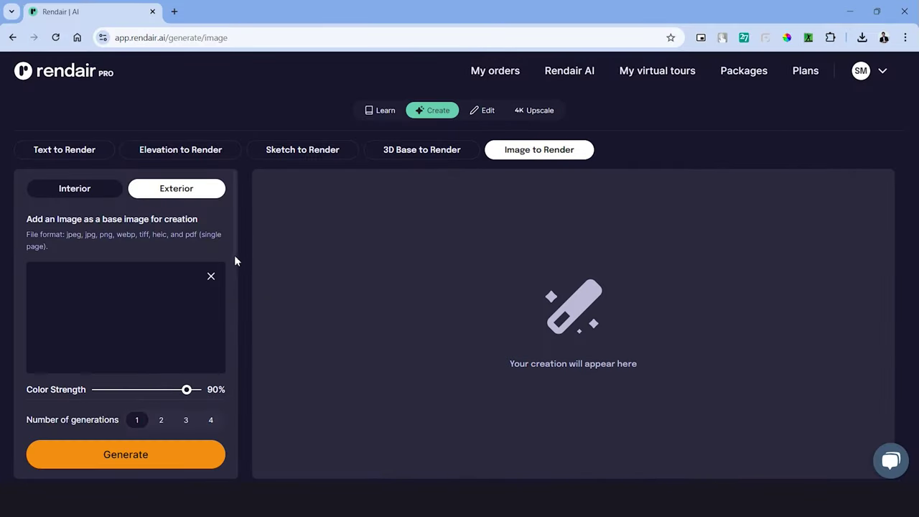
scroll(235, 267, down, 2)
scroll(236, 276, down, 2)
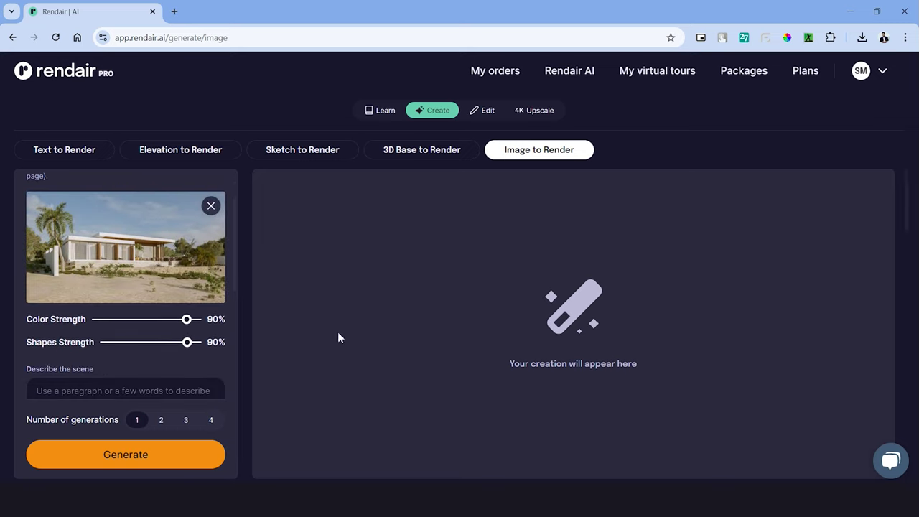
Describe the scene: "a moody monsoon scene with rain water puddle on the floor people walking with umbrella evening sky grey theme lighting in the building"
scroll(189, 340, down, 2)
click(181, 342)
text(a moody monsoon scene with )
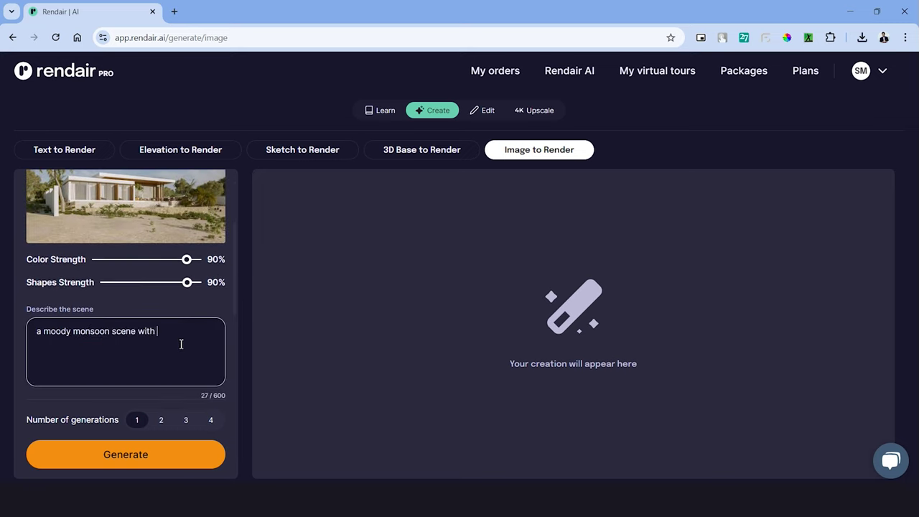
text(rain water puddle on the floor people walking with)
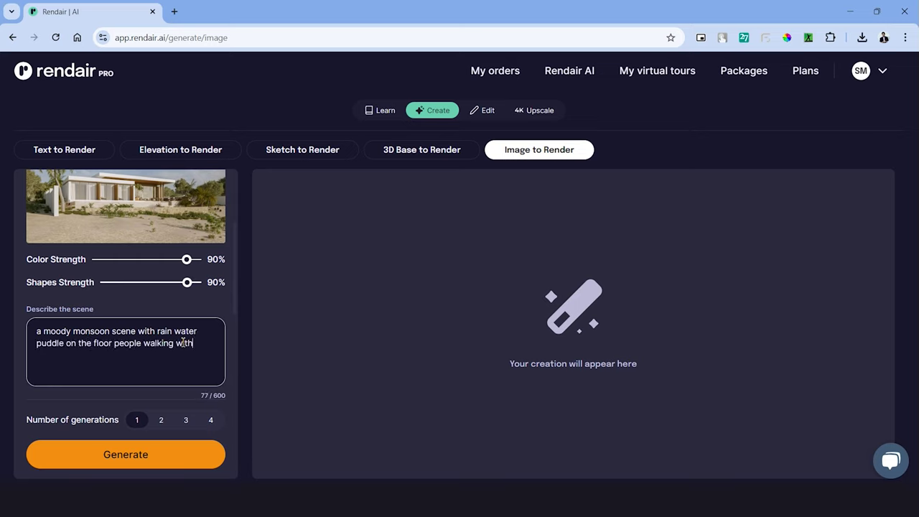
text( umbrella evening sky grey th)
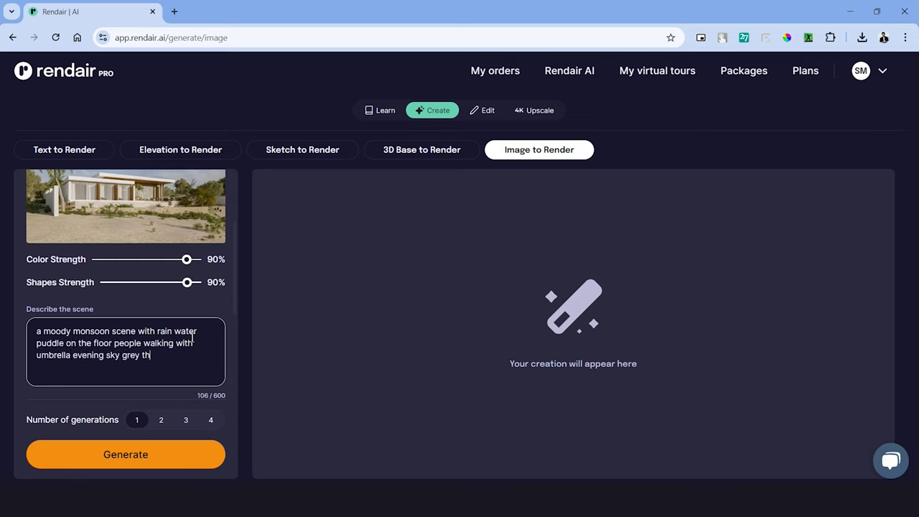
text(eme lighting in the building)
Set the number of generations to 4 and the creativity to 52% for the monsoon scene
click(210, 419)
scroll(179, 318, down, 3)
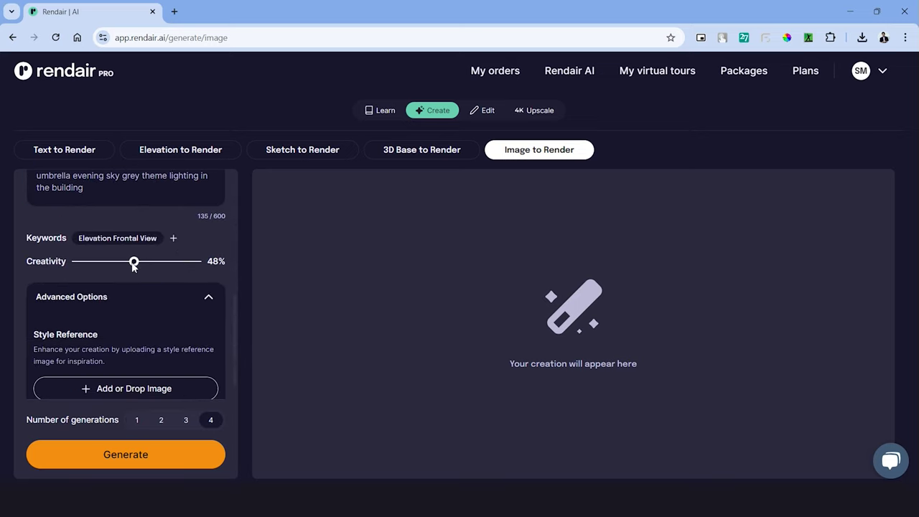
drag(135, 261, 139, 264)
scroll(118, 291, down, 1)
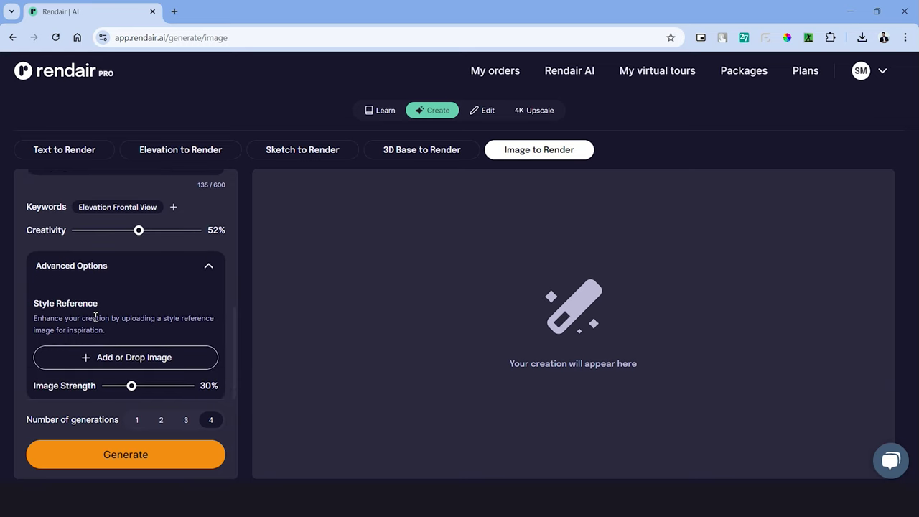
Generate the monsoon scene renders and compare a result with the base image, including in the full-screen view
click(139, 454)
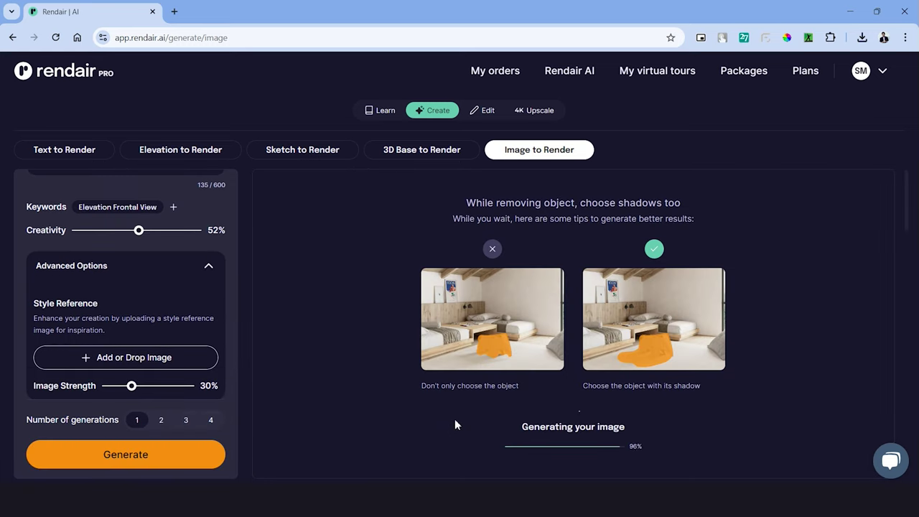
scroll(697, 302, down, 3)
scroll(835, 251, up, 3)
click(855, 184)
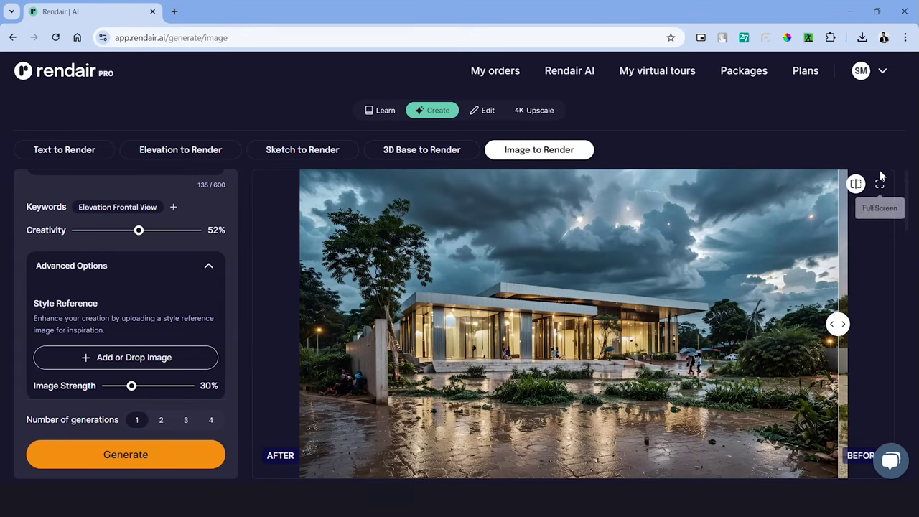
click(880, 184)
click(759, 89)
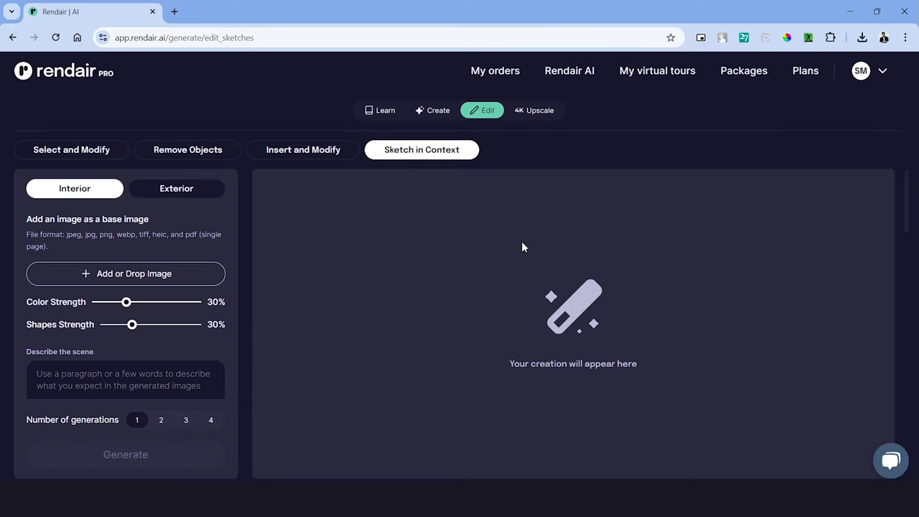
Add the image 5d3312208175221.66ea6f5de13b3.jpg as base image in Select and Modify
mouse_move(68, 152)
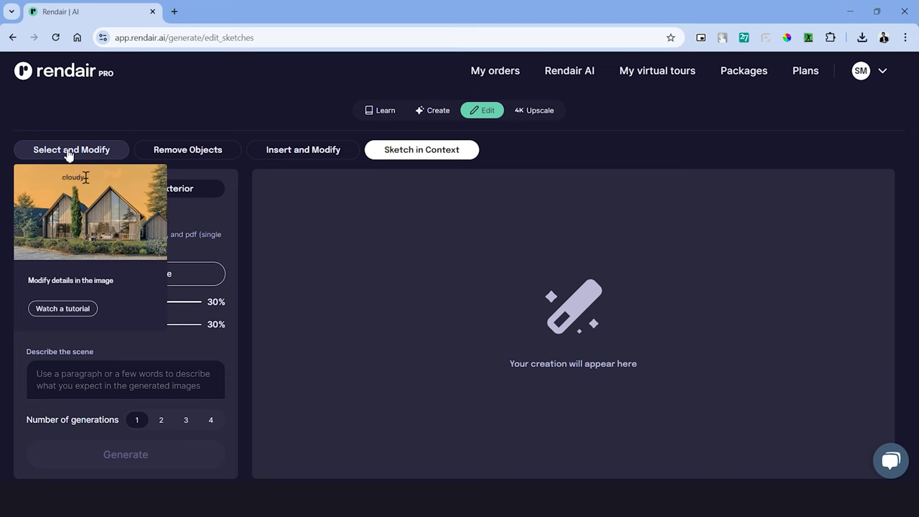
click(68, 152)
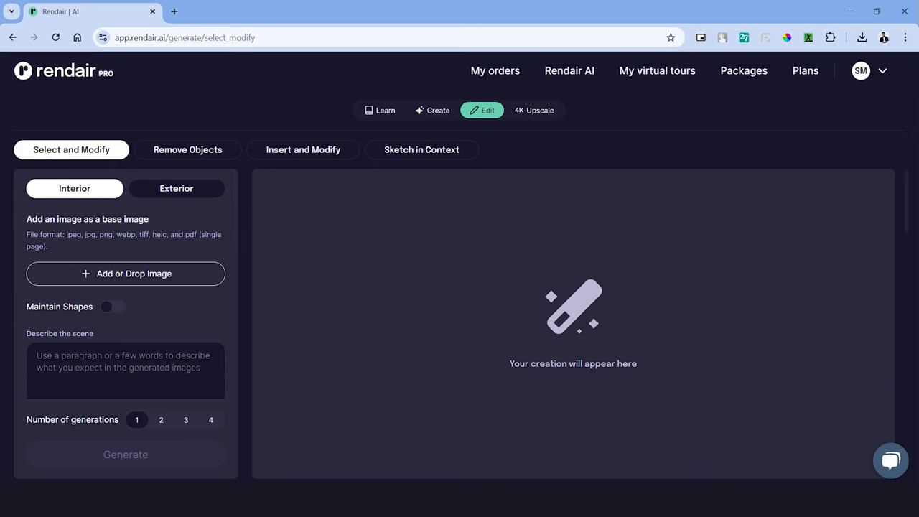
key(alt+Tab)
double_click(694, 293)
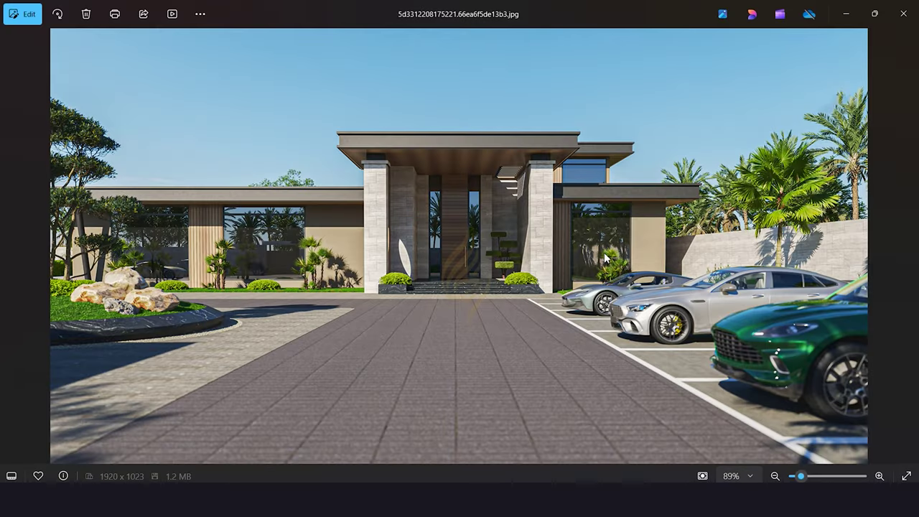
drag(651, 262, 152, 273)
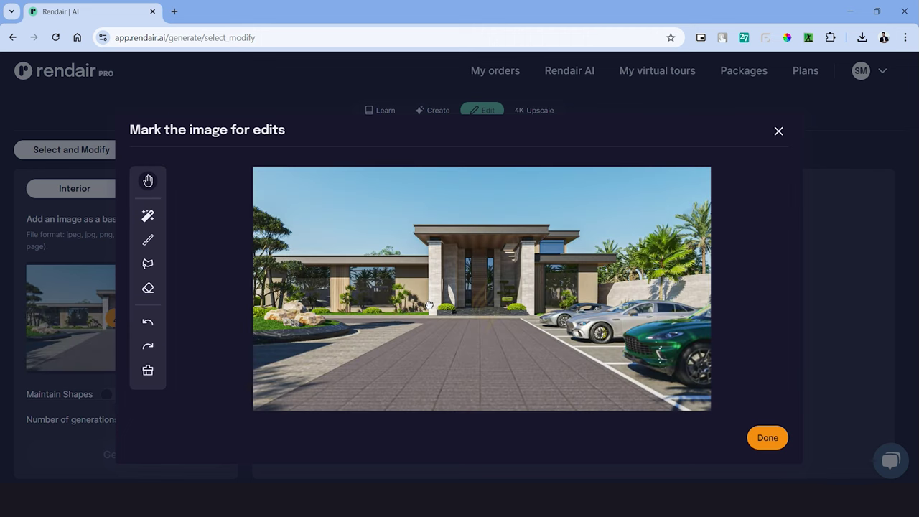
Mark the paved driveway in front of the villa for editing with the automatic selection tool
click(148, 216)
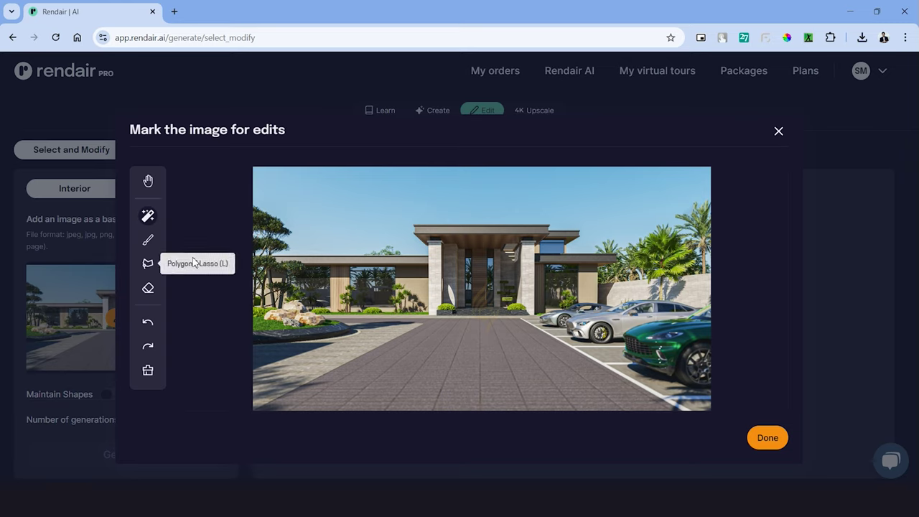
click(439, 364)
click(411, 321)
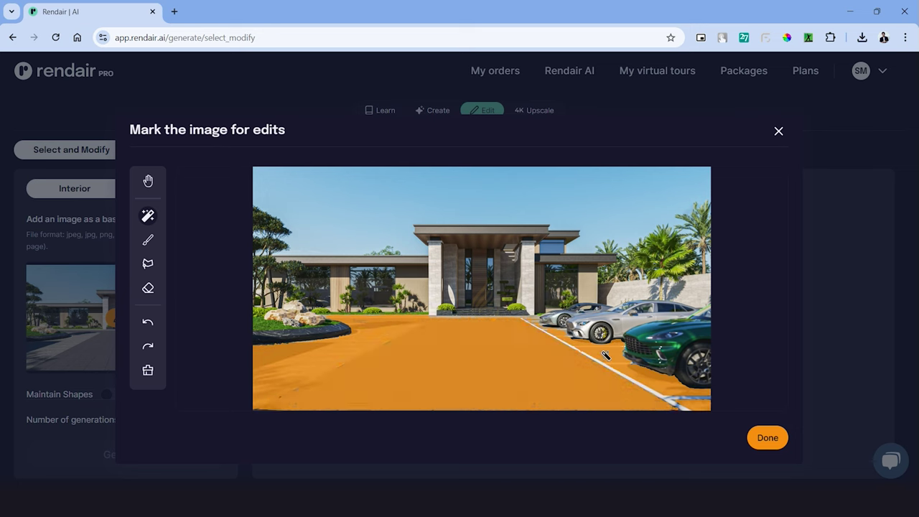
click(771, 440)
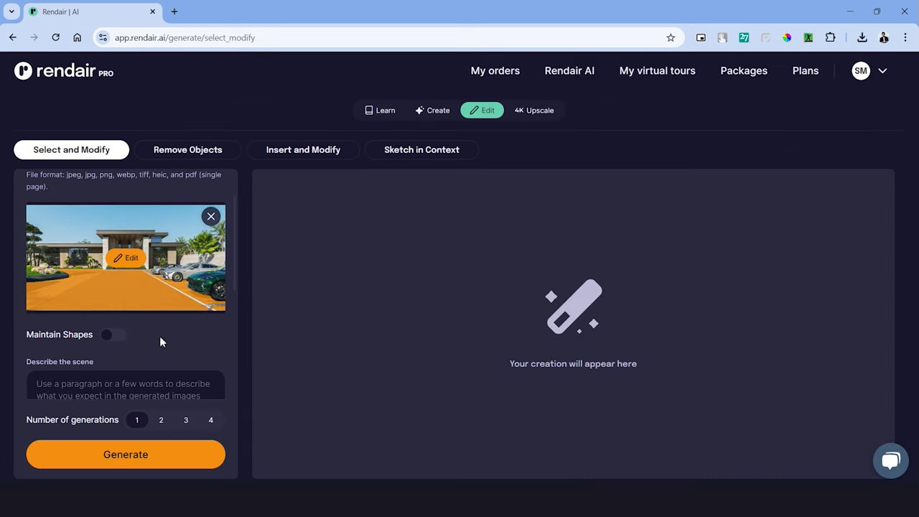
Turn on Maintain Shapes and describe the scene as "stone walkway in cobblestone pattern"
click(106, 335)
scroll(139, 330, down, 2)
click(137, 324)
text(stone walkway in cobblestone pattern)
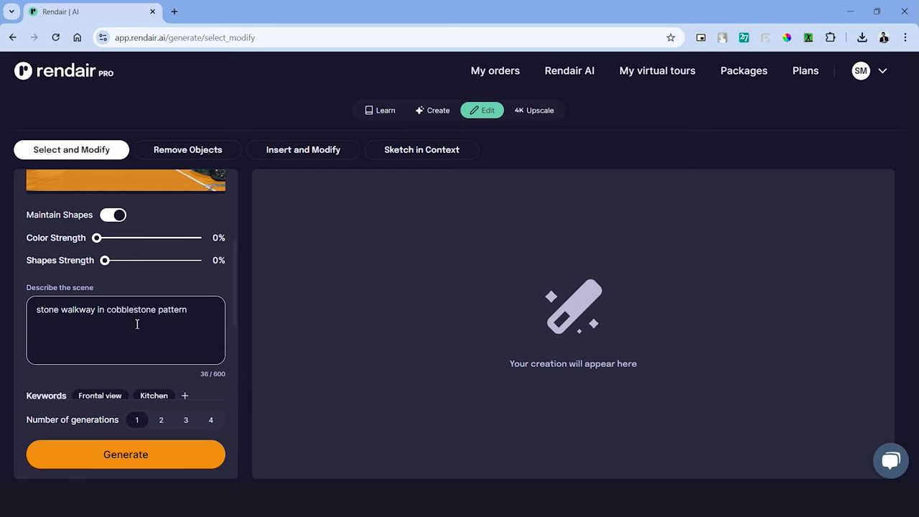
Set the number of generations to 4 and generate the cobblestone driveway renders
scroll(137, 323, down, 3)
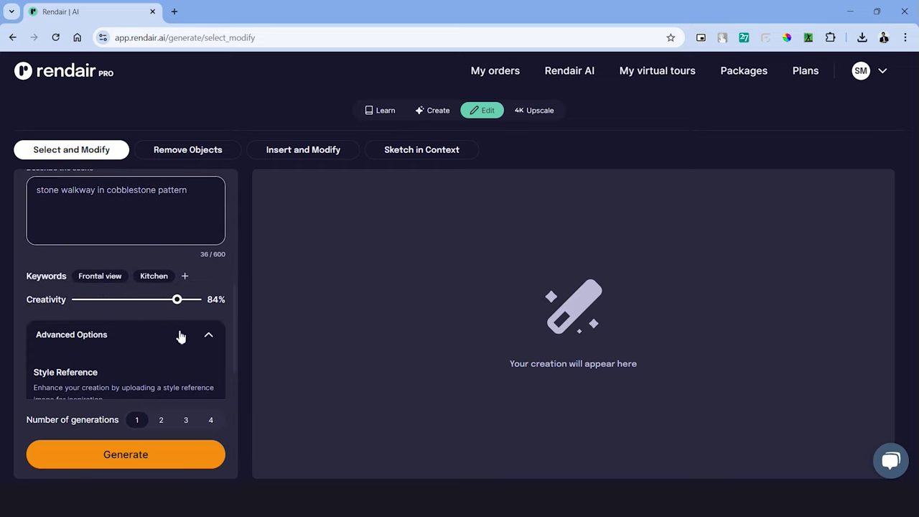
click(210, 420)
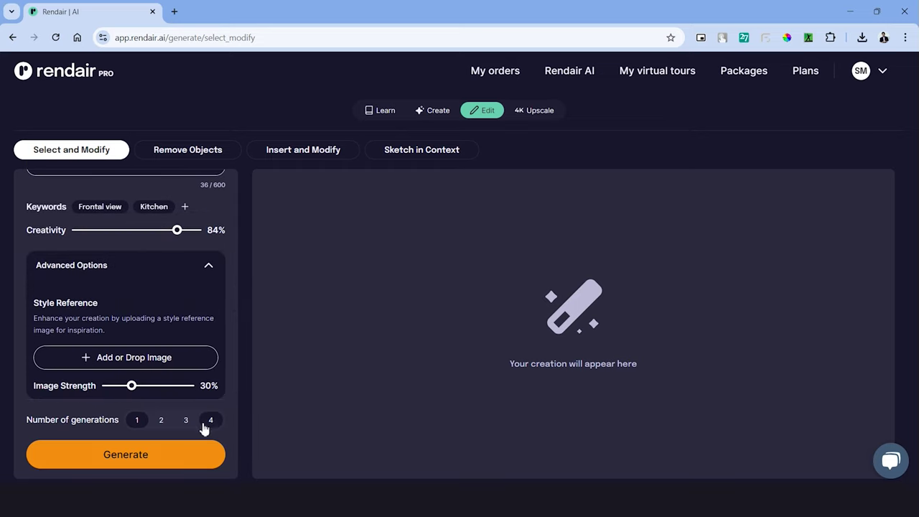
click(180, 461)
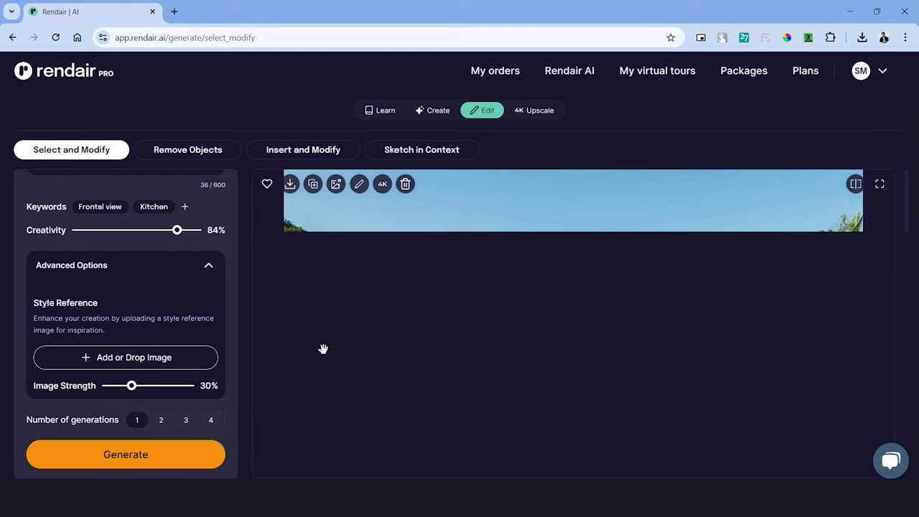
Browse the generated cobblestone driveway variations in the enlarged view
scroll(409, 309, down, 4)
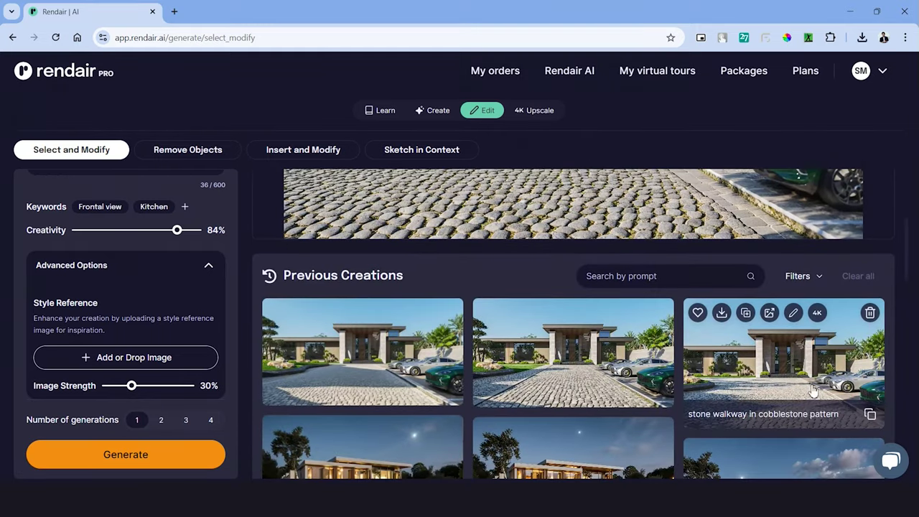
click(711, 344)
click(109, 285)
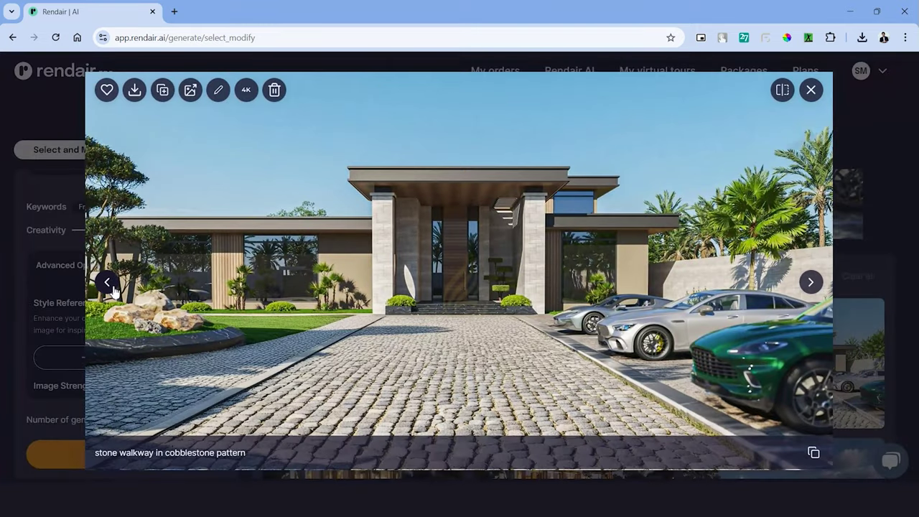
click(110, 285)
click(109, 286)
click(811, 283)
click(109, 285)
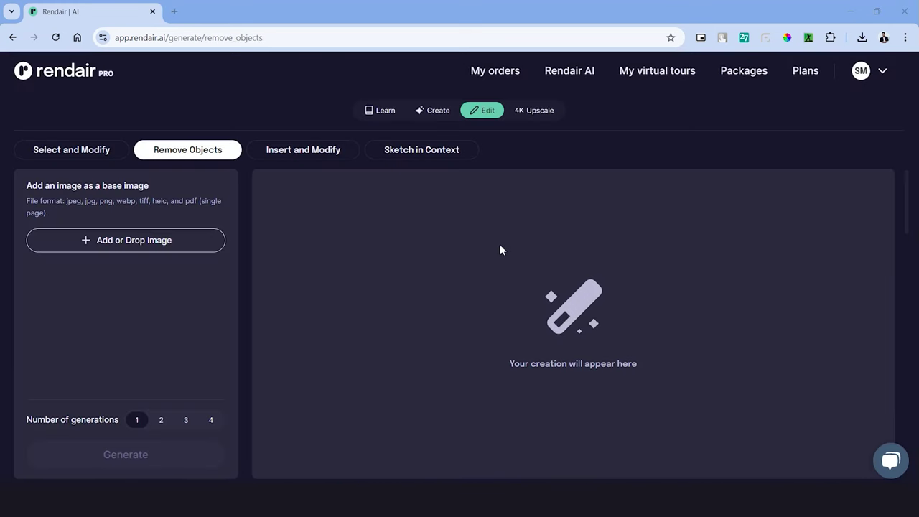
Add the interior with the round white sofa as base image in Remove Objects and compare the generated result with the original
click(164, 248)
drag(644, 242, 136, 247)
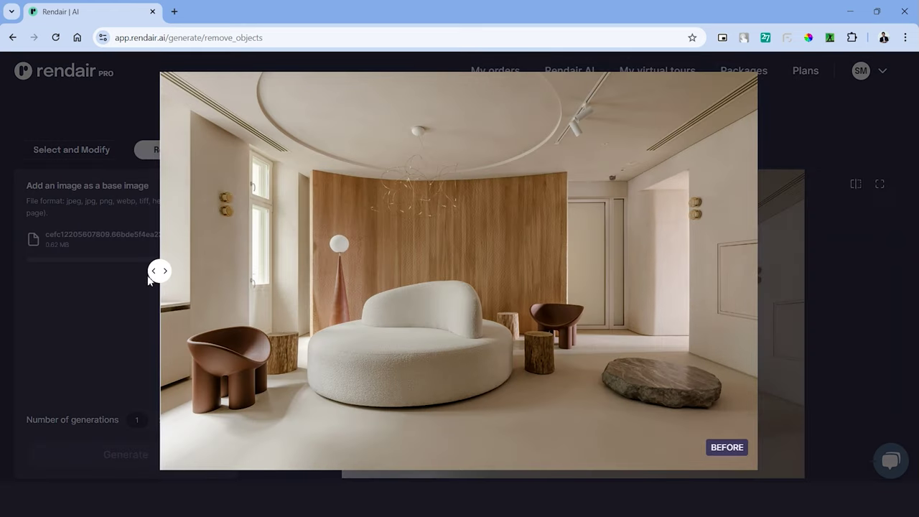
drag(149, 280, 275, 270)
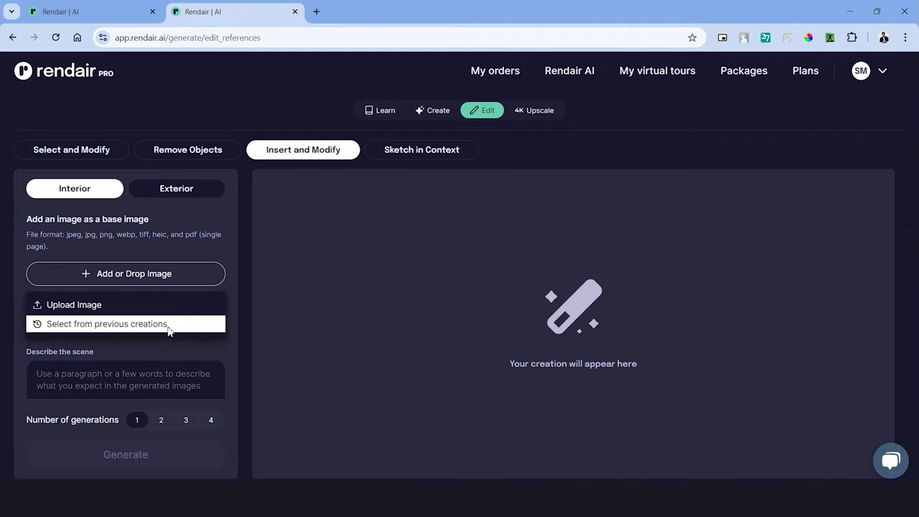
Use the courtyard house as base image in Insert and Modify and upload the silhouette image sdfdsfsdfsdgvdfbdf into it
click(208, 272)
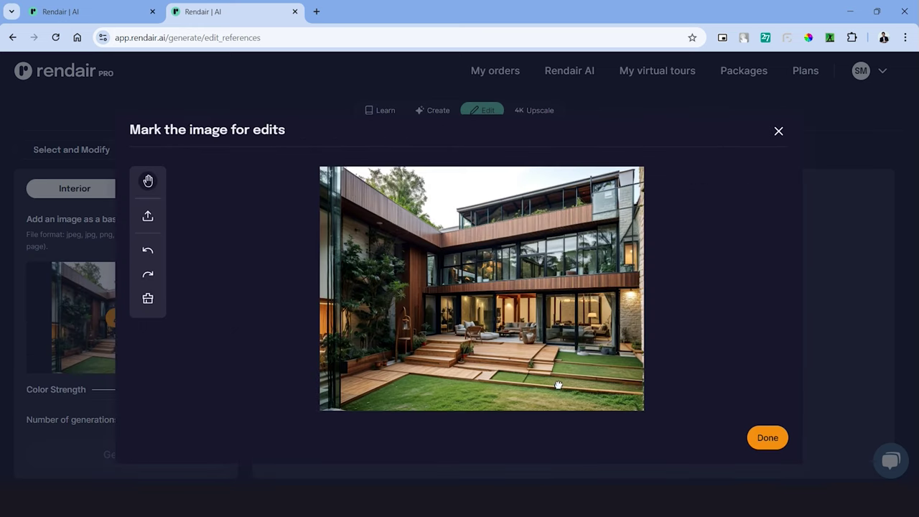
click(147, 220)
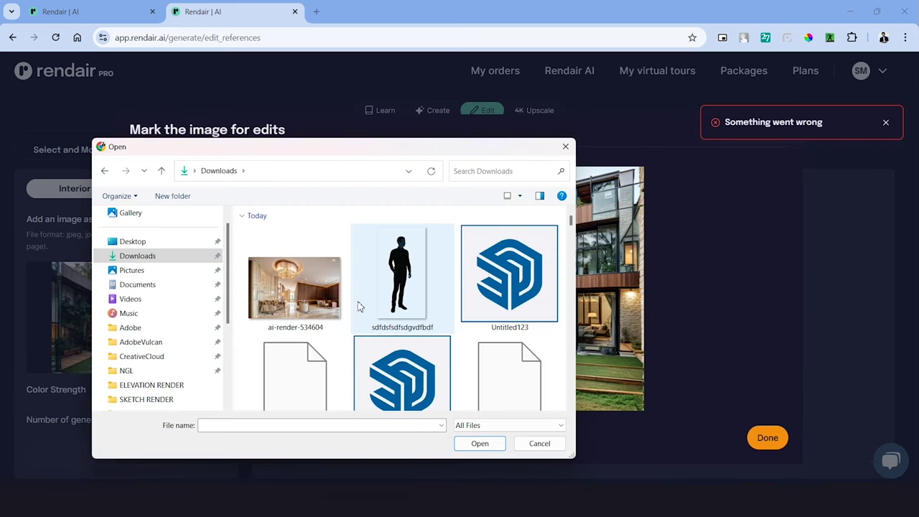
click(389, 277)
click(478, 441)
Place the silhouette on the lawn in front of the house's glass doors and scale it down slightly
click(488, 278)
drag(480, 257, 564, 349)
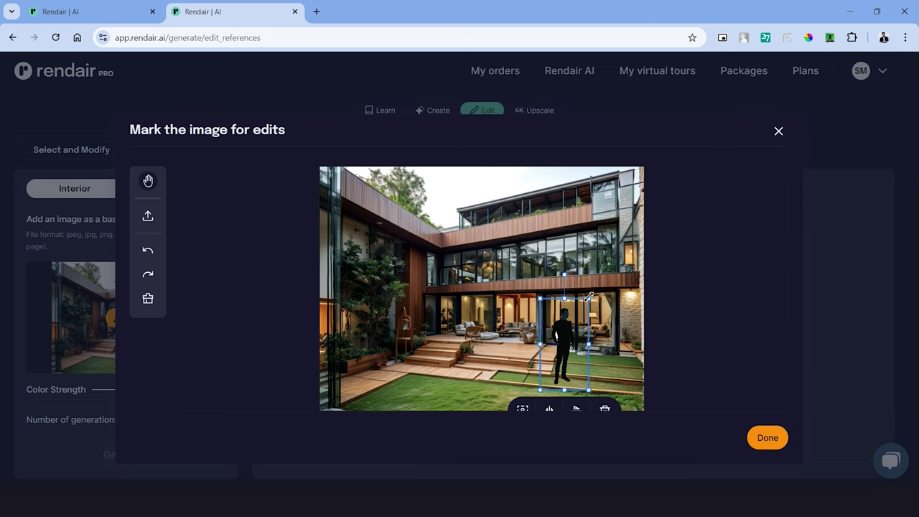
drag(589, 296, 585, 305)
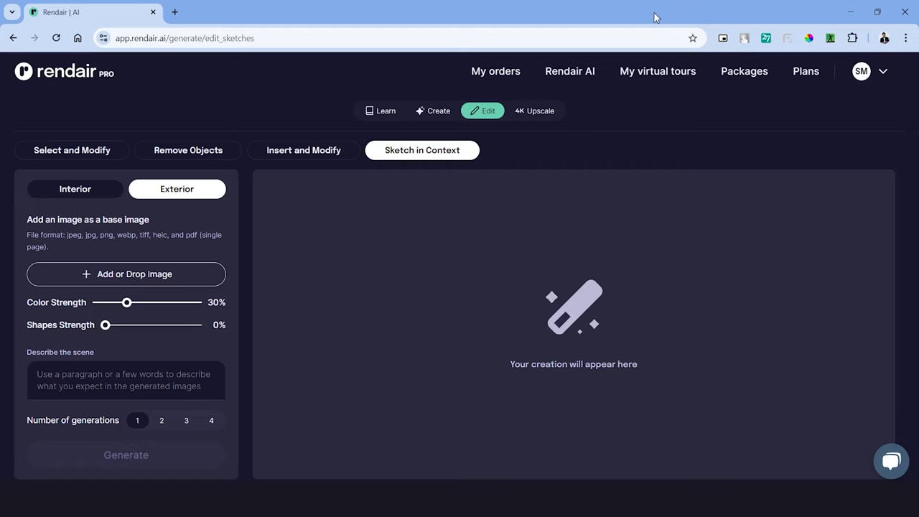
Switch to Google Earth Pro, enter street view at the empty corner lot in London and capture a screenshot of it
mouse_move(415, 157)
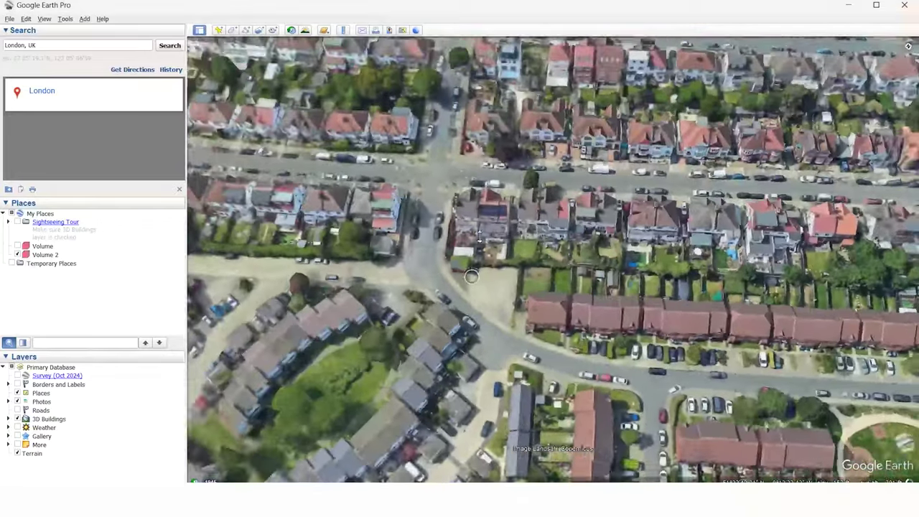
scroll(495, 275, up, 10)
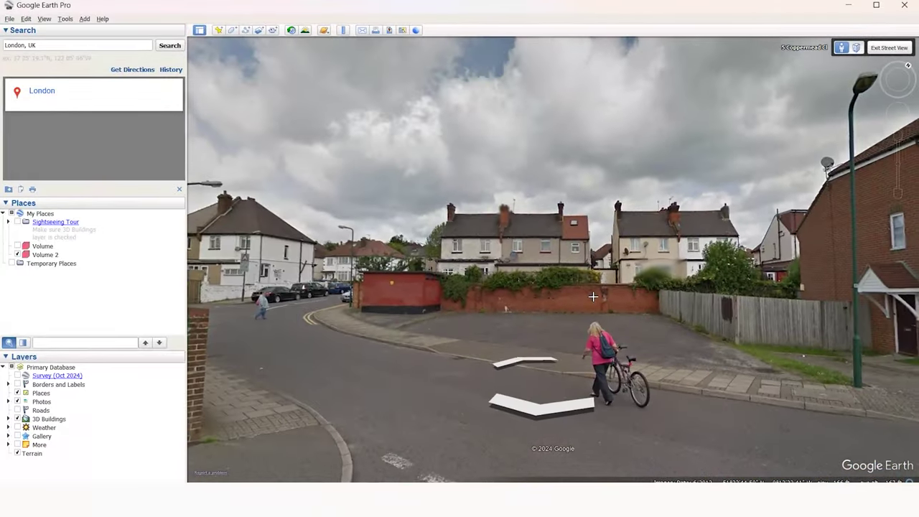
key(super+shift+s)
click(184, 41)
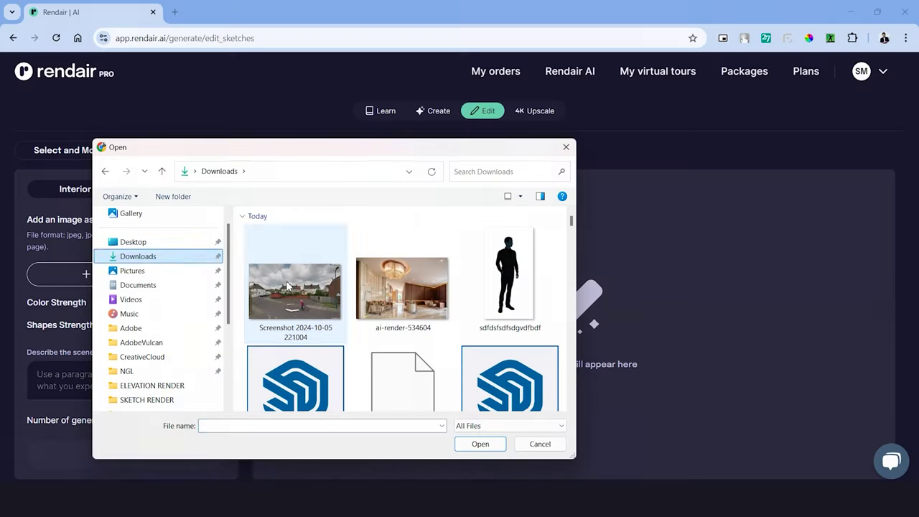
double_click(320, 281)
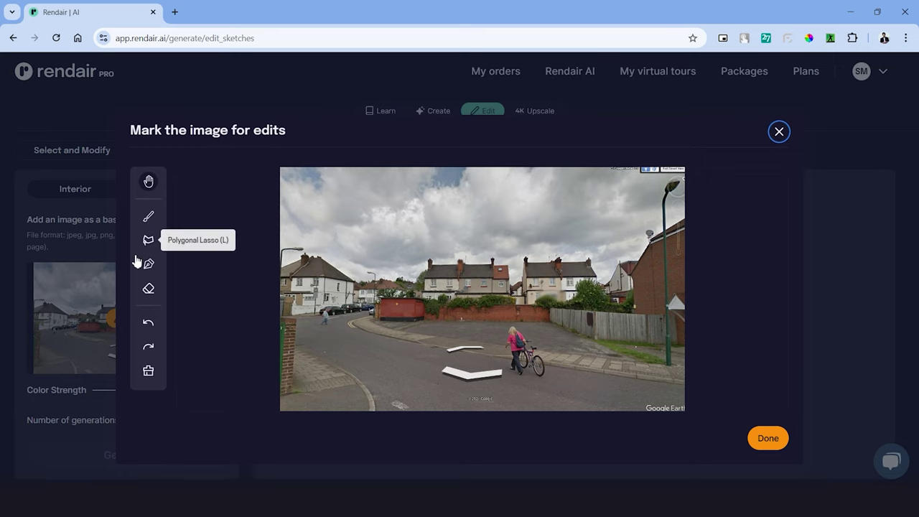
click(149, 216)
mouse_move(424, 196)
mouse_down()
mouse_move(572, 196)
mouse_move(593, 234)
mouse_move(399, 319)
mouse_move(592, 319)
mouse_move(547, 181)
mouse_up()
mouse_move(470, 244)
mouse_down()
mouse_move(502, 316)
mouse_move(419, 313)
mouse_move(578, 269)
mouse_move(552, 308)
mouse_up()
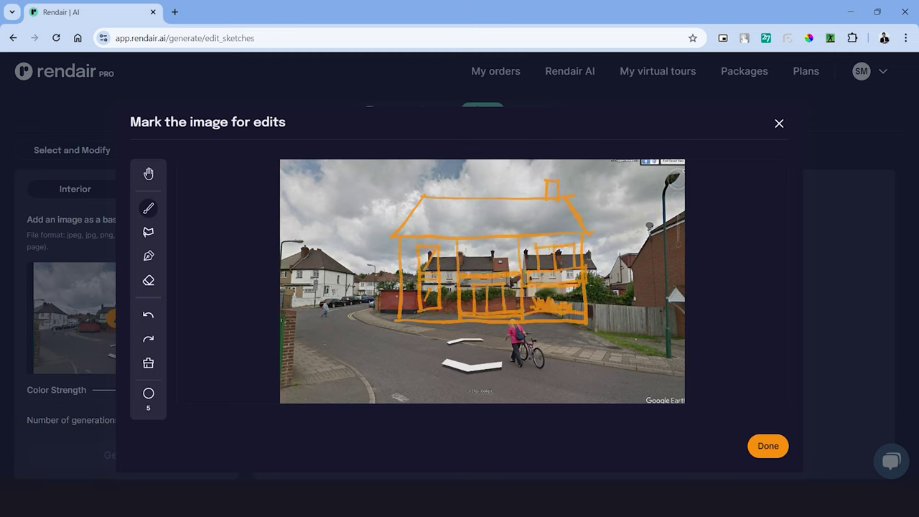
click(767, 446)
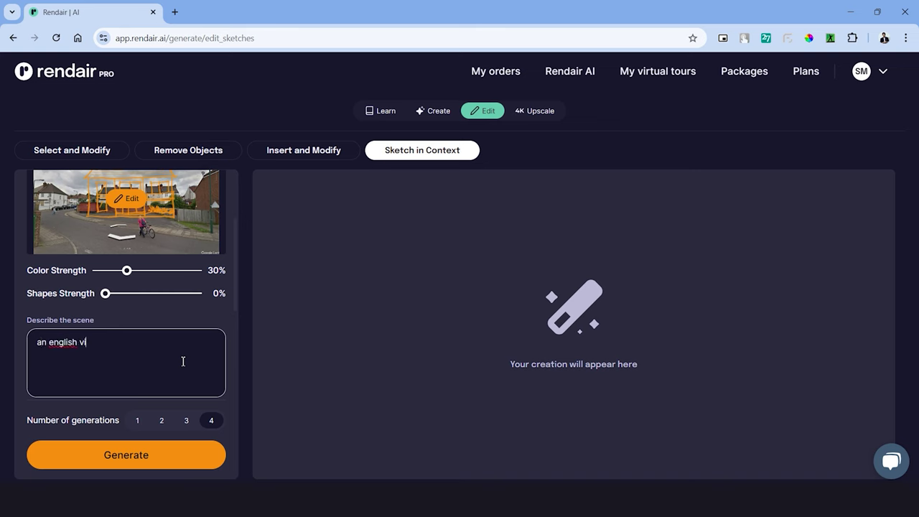
Generate renders from the prompt "an english style villa grey tiled roof modern elevation design with brick texture and paint lighting spotlight and balcony landscape plants in front"
key(BackSpace)
key(BackSpace)
text(style villa grey tiled roof modern elevation design with brick texture and paint lighting spotlight and)
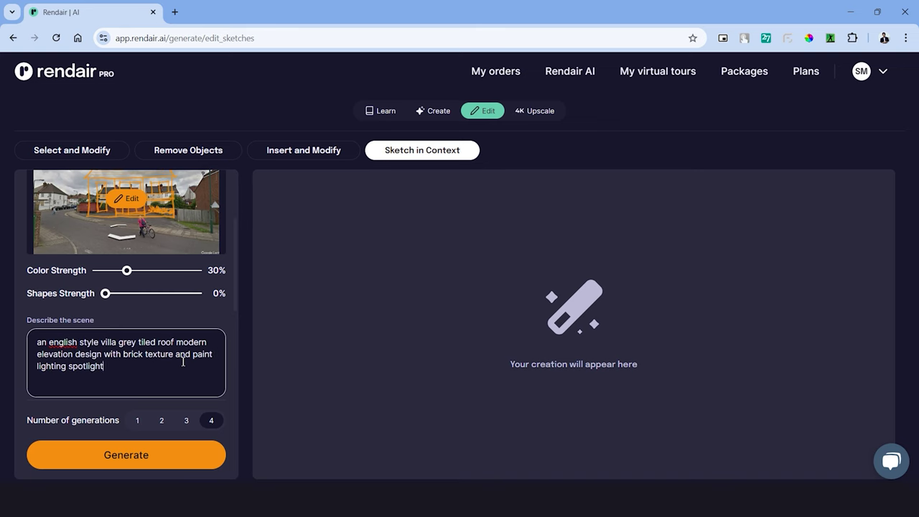
text( balcony landscape plants in front)
scroll(183, 363, down, 3)
click(169, 452)
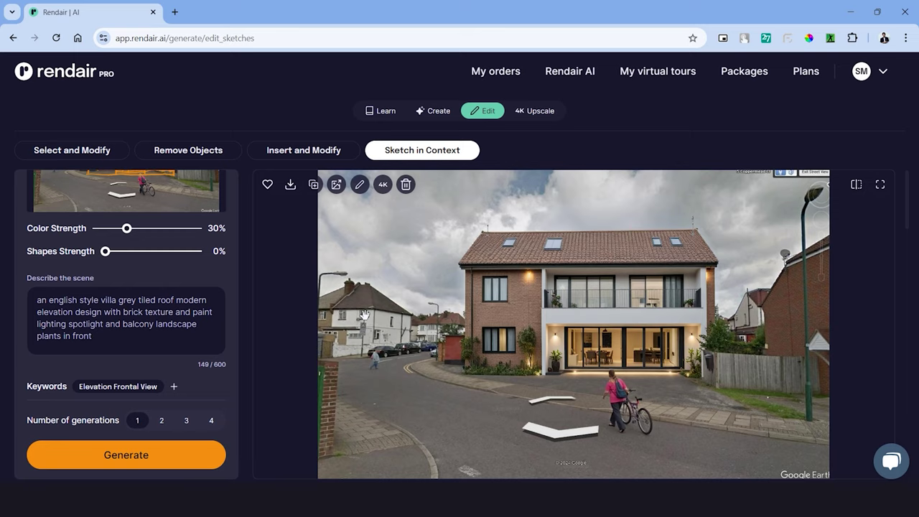
Browse the generated English villa variations in the enlarged view
click(365, 314)
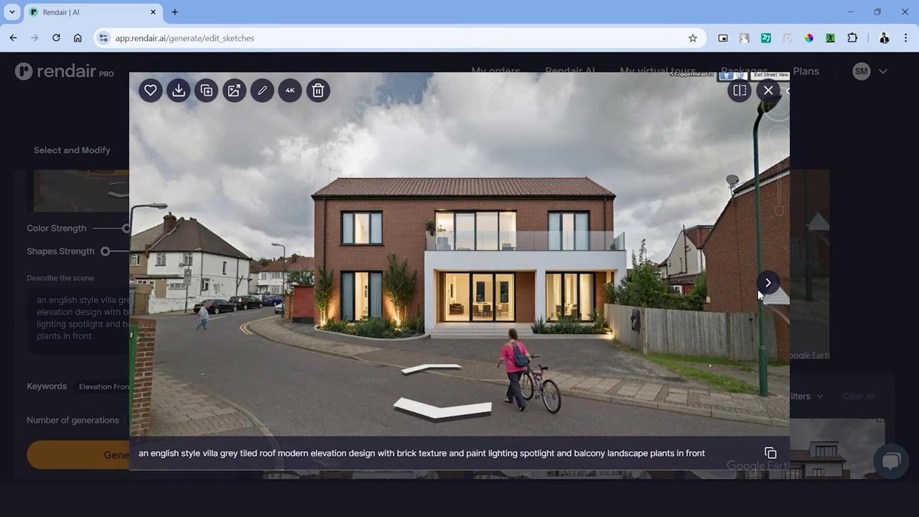
click(767, 282)
click(150, 282)
click(767, 282)
Open the white villa render in Remove Objects and brush over the street arrows, lamp post and copyright text for removal
click(262, 90)
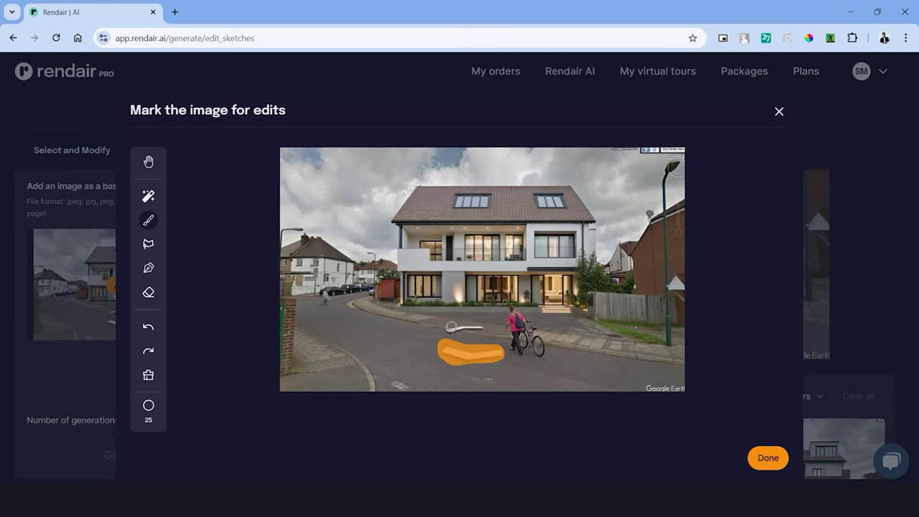
drag(450, 326, 488, 340)
drag(675, 170, 668, 350)
drag(468, 374, 502, 387)
click(766, 457)
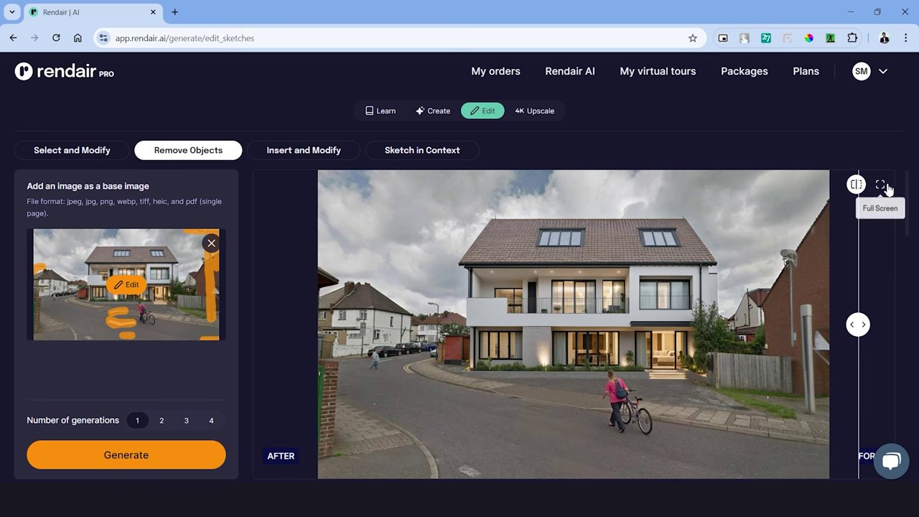
Upscale and enhance the white villa render picked from the previous creations, with Fix People enabled
click(534, 111)
click(164, 262)
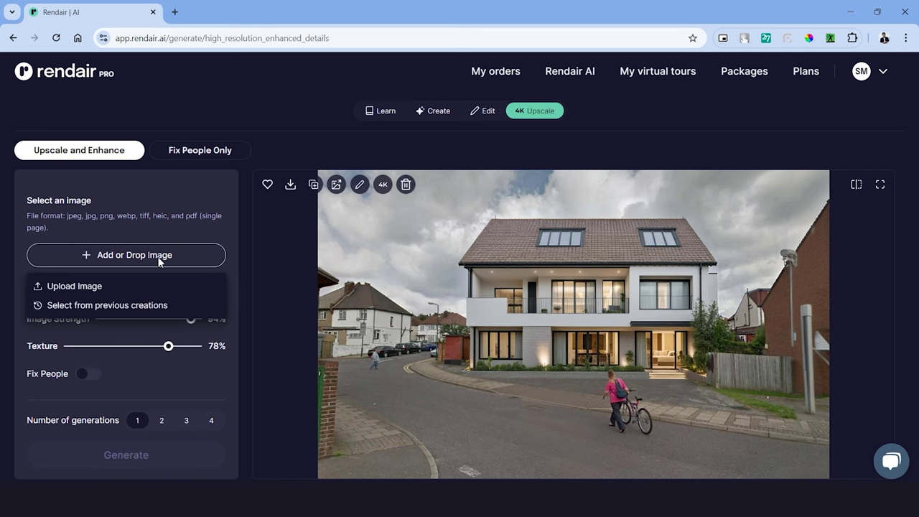
click(144, 306)
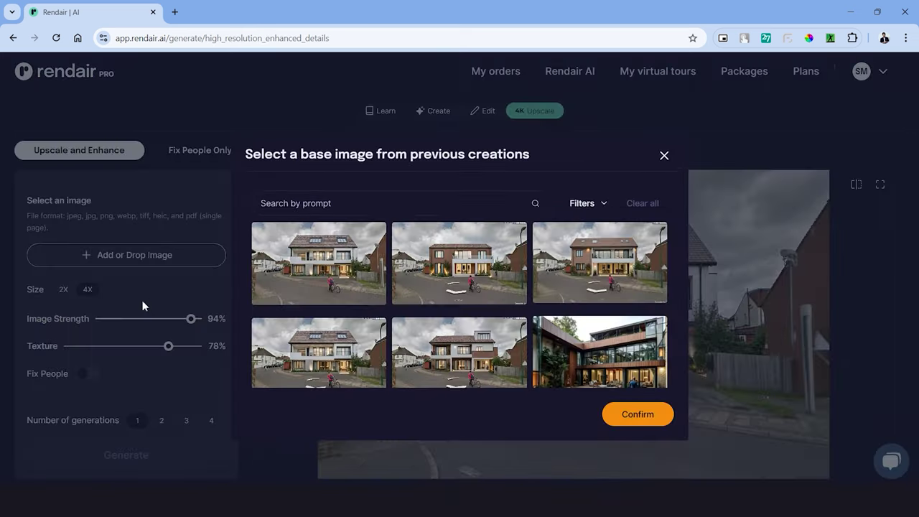
click(343, 278)
click(662, 416)
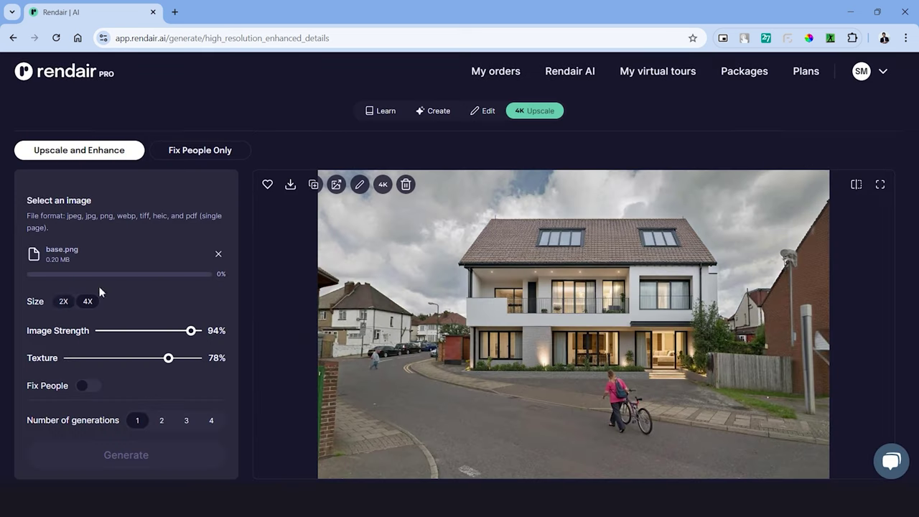
click(84, 393)
click(182, 456)
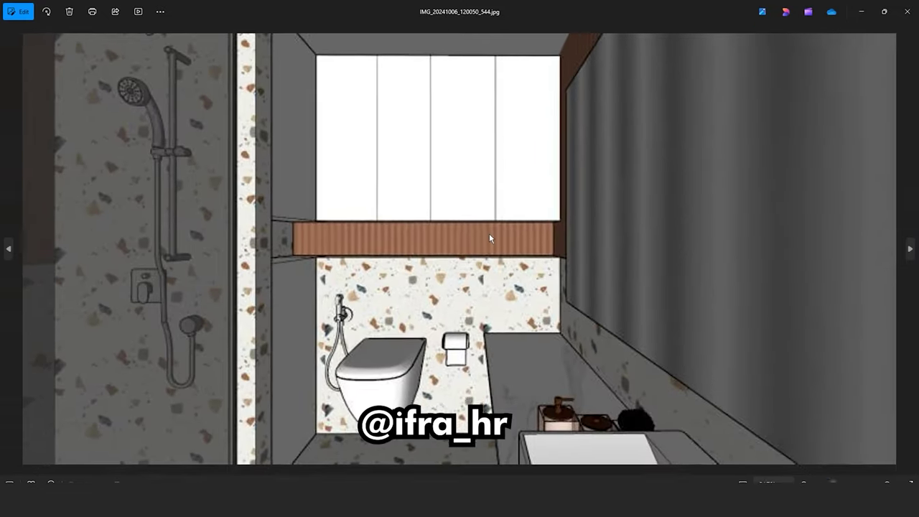
Inspect the whole bathroom model image IMG_20241006_120050_544.jpg and close the viewer
scroll(489, 238, down, 2)
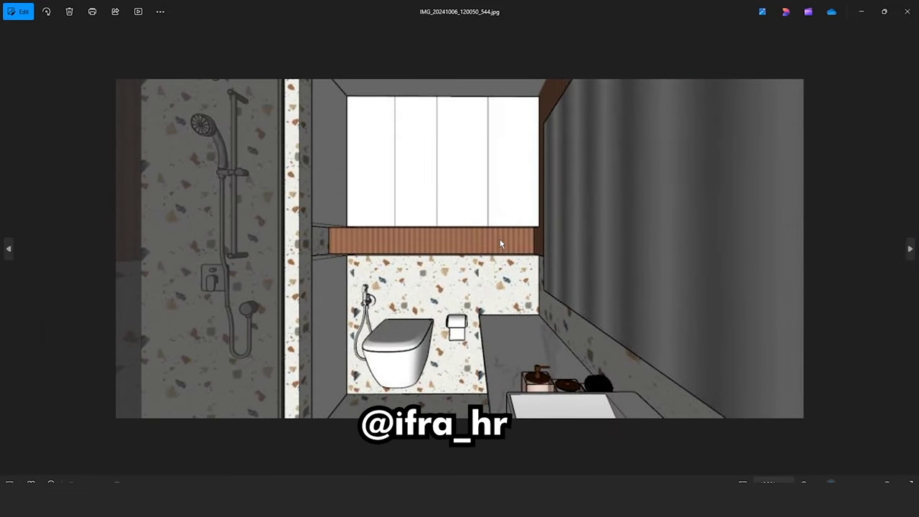
scroll(500, 244, down, 2)
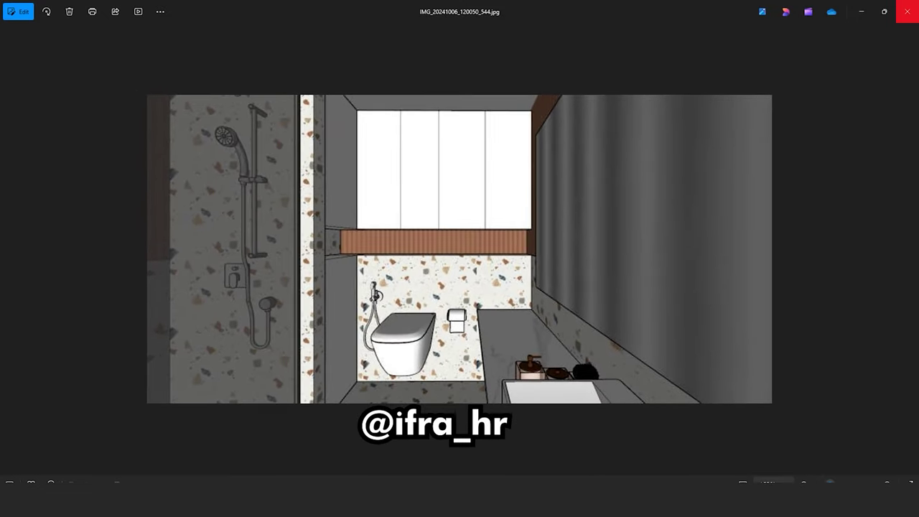
click(907, 11)
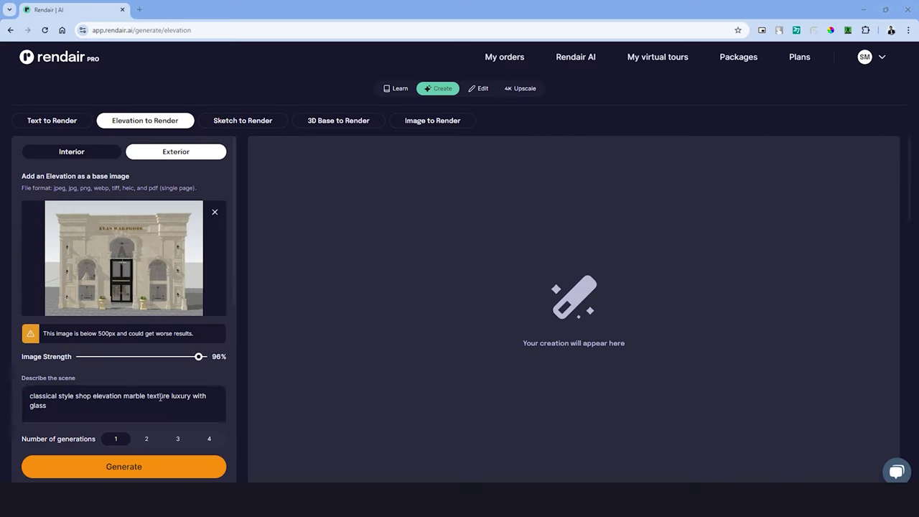
Complete the classical shop elevation prompt with "windows lights" and set the number of generations to 4
text(windows lights)
click(209, 438)
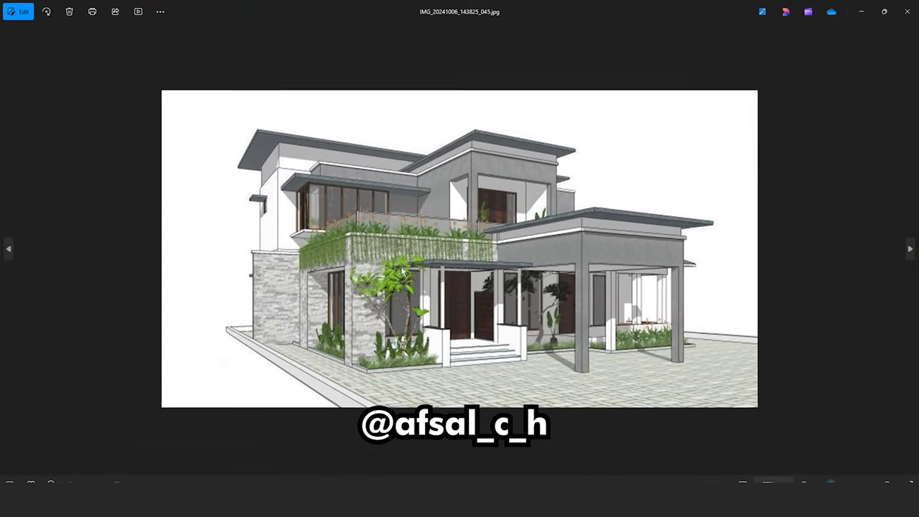
Close the villa preview, add IMG_20241006_143825_045 from Downloads as the base image and view the generated villa renders
click(907, 11)
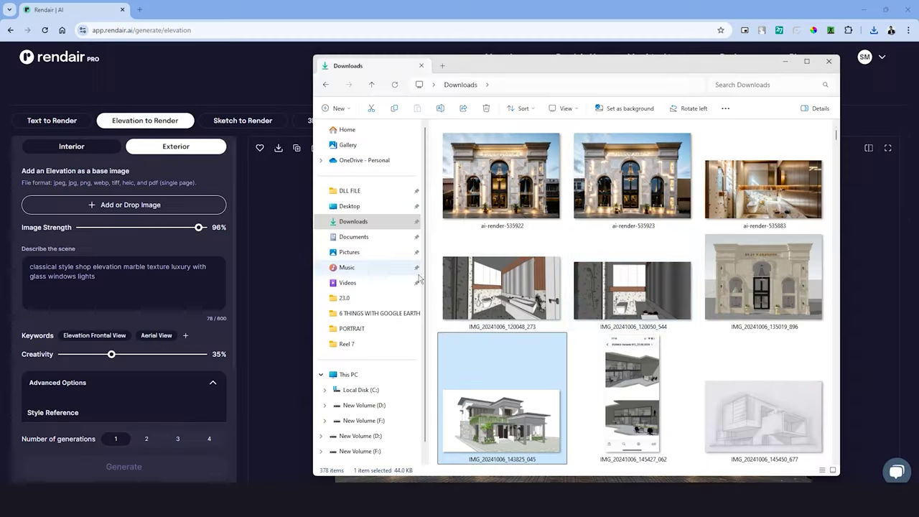
drag(539, 374, 237, 291)
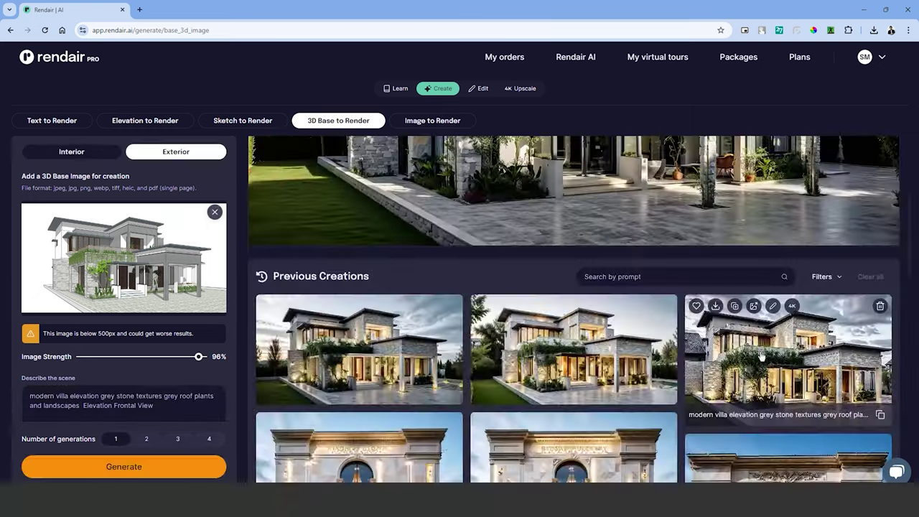
click(794, 203)
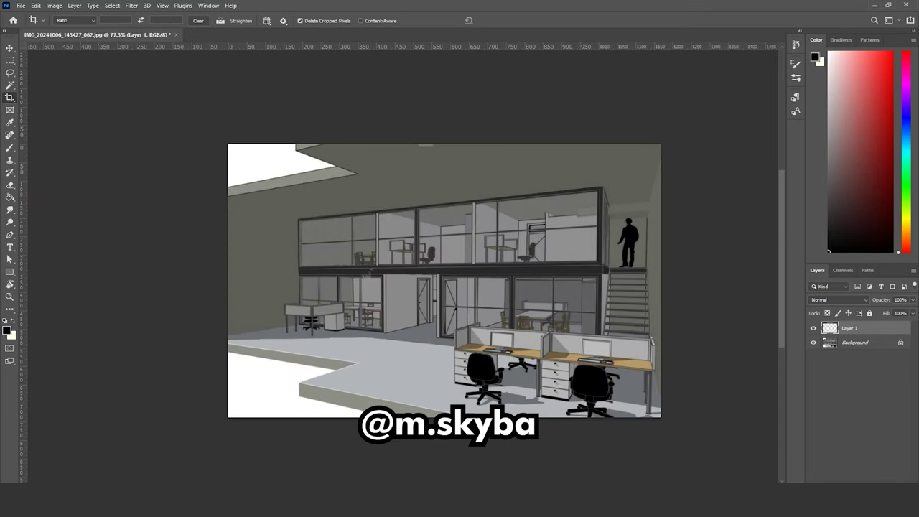
Switch to Photoshop, outline the white floor gap in the office image with the Polygonal Lasso and fill it with light grey
click(10, 73)
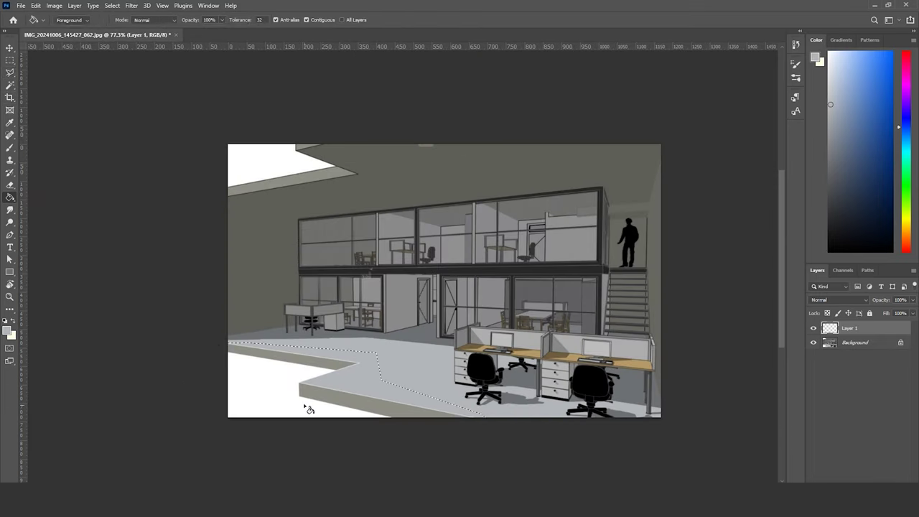
click(410, 122)
click(435, 123)
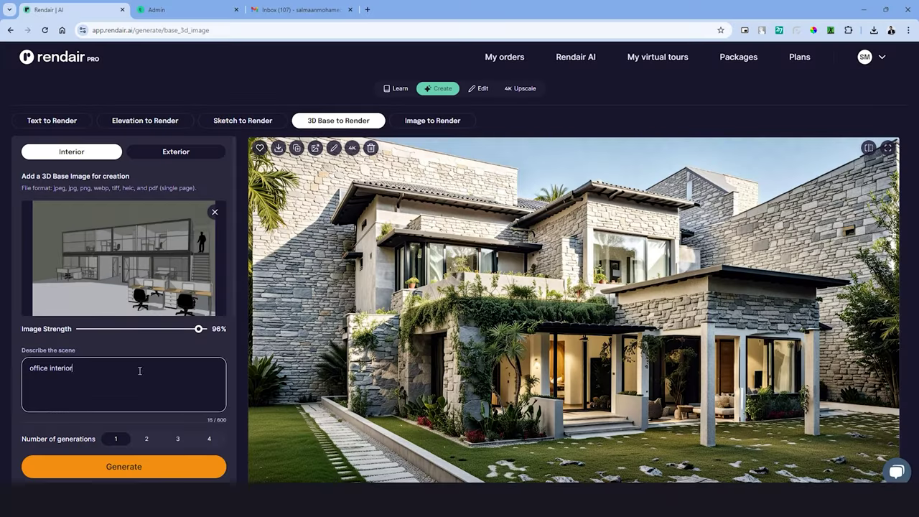
Switch to Rendair, generate interior renders from the prompt "office interior" and browse the enlarged variations
scroll(122, 314, down, 2)
click(123, 465)
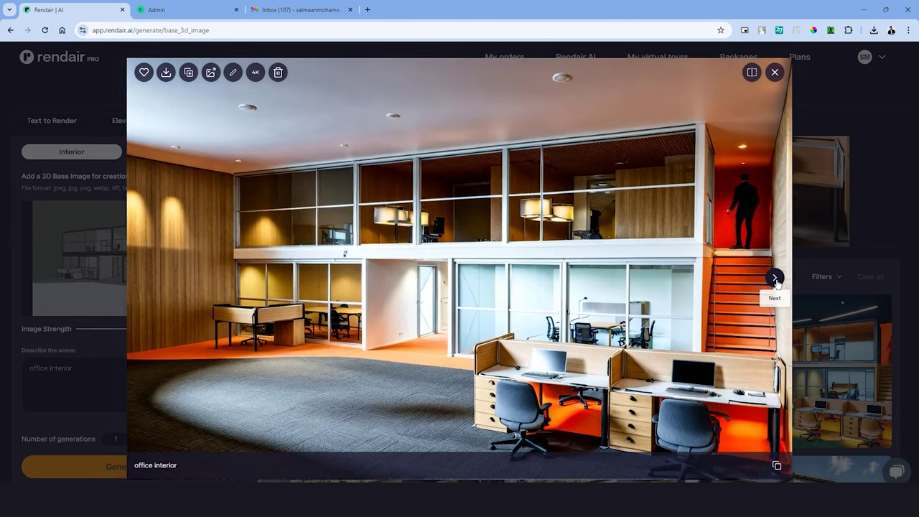
click(774, 278)
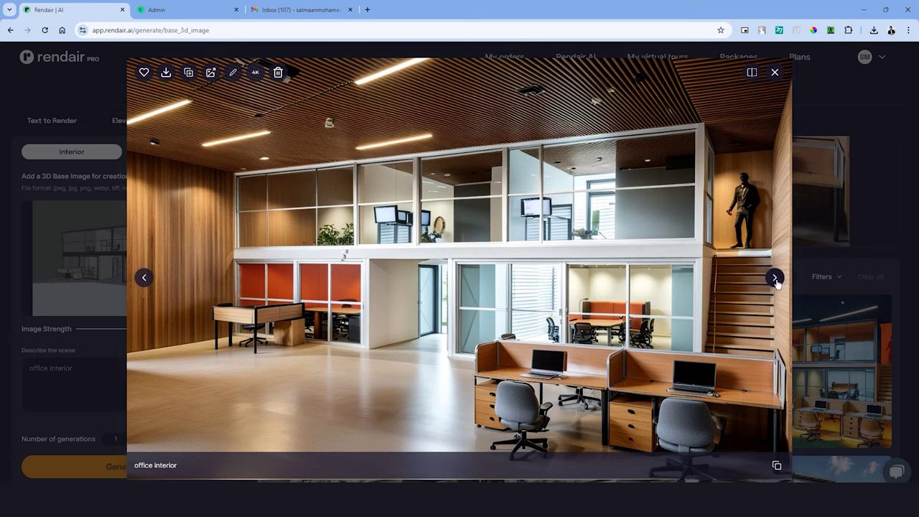
click(775, 279)
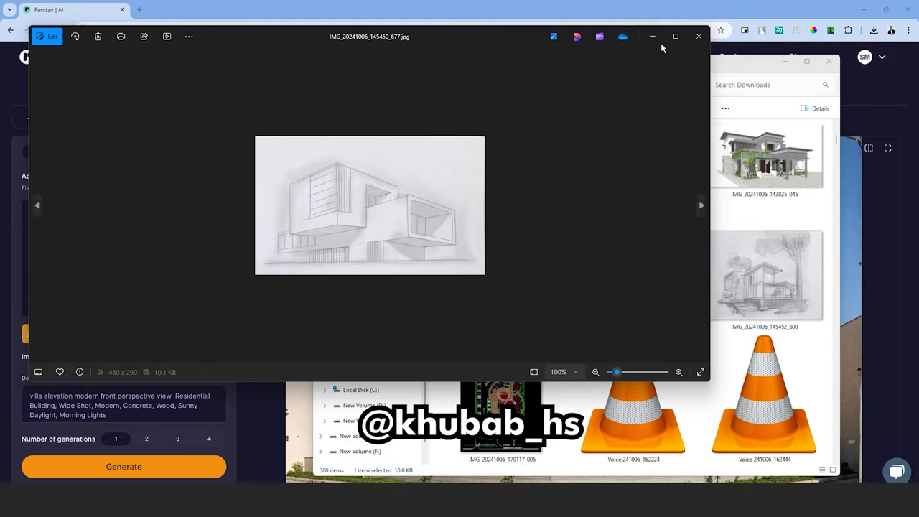
Put away the building sketch preview and compare the generated concrete and wood villa render with its base sketch
click(660, 41)
scroll(538, 268, down, 3)
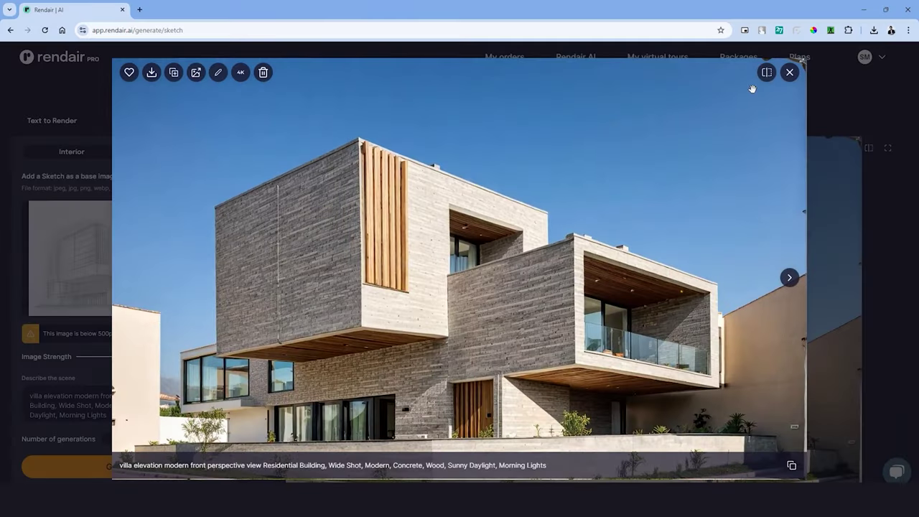
click(766, 73)
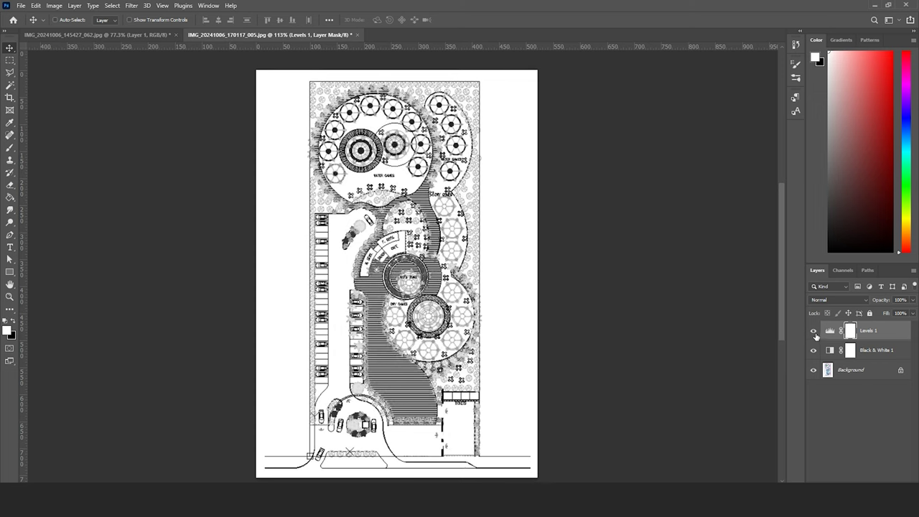
Switch to Photoshop, toggle the Levels 1 adjustment on the site plan off and on, and select the Background layer
click(813, 331)
click(813, 331)
click(854, 370)
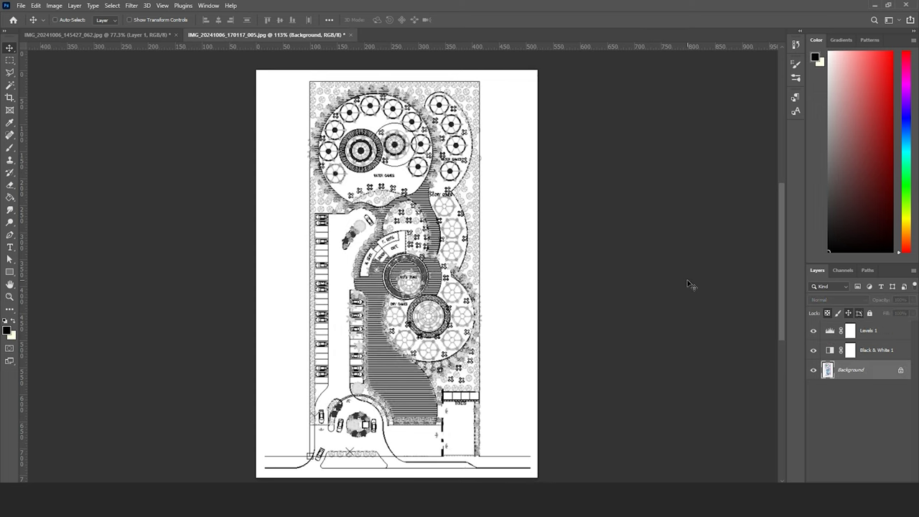